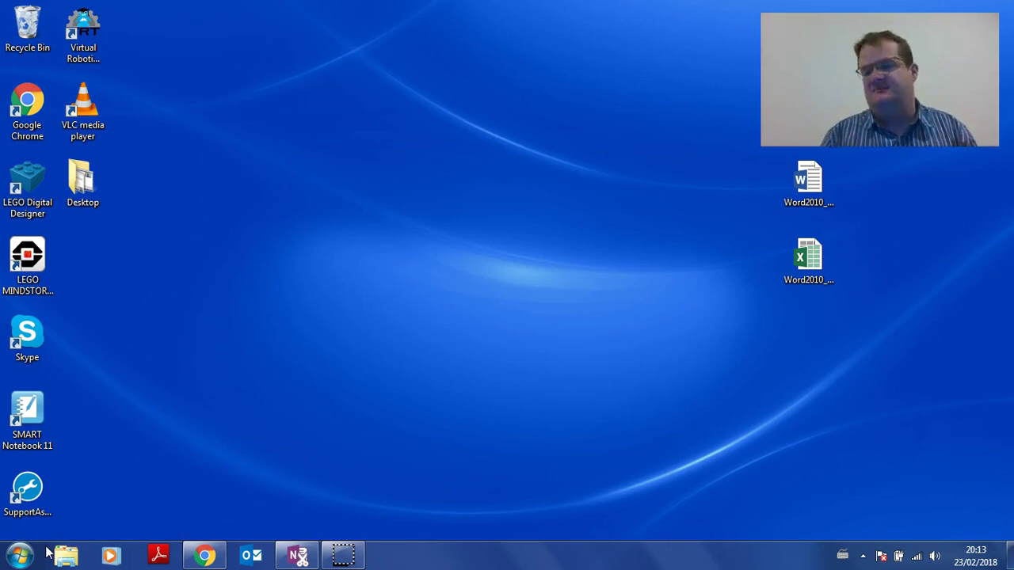
Open the Word2010_MailMerge_Practice letter from the desktop and enable editing.
left_click(102, 564)
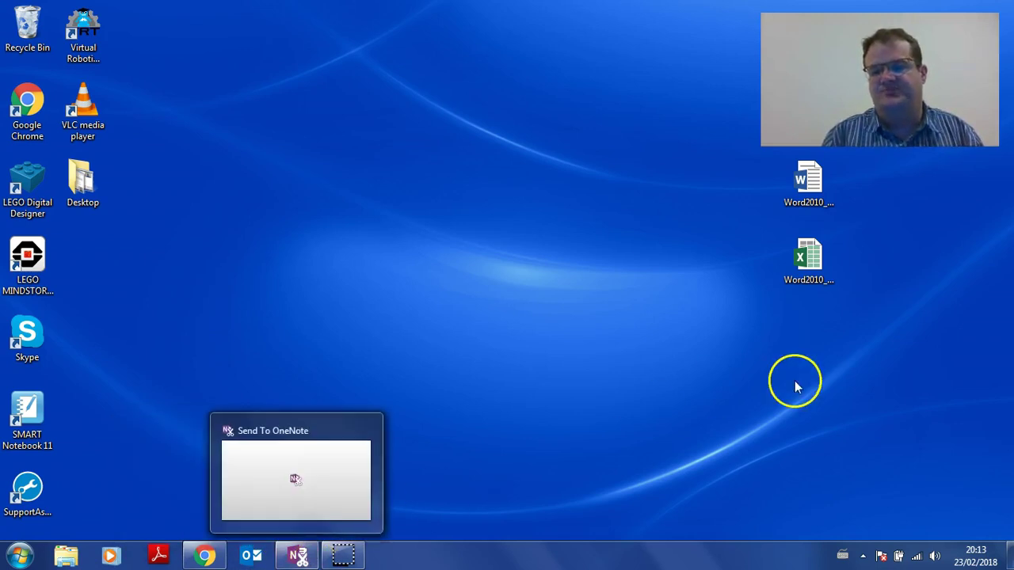
left_click(802, 171)
double_click(803, 174)
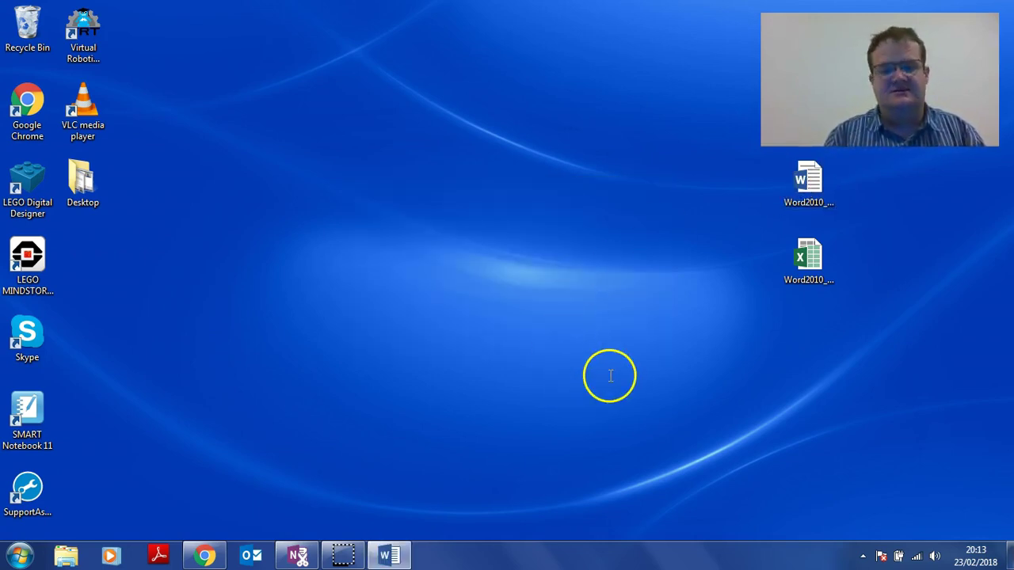
left_click(394, 557)
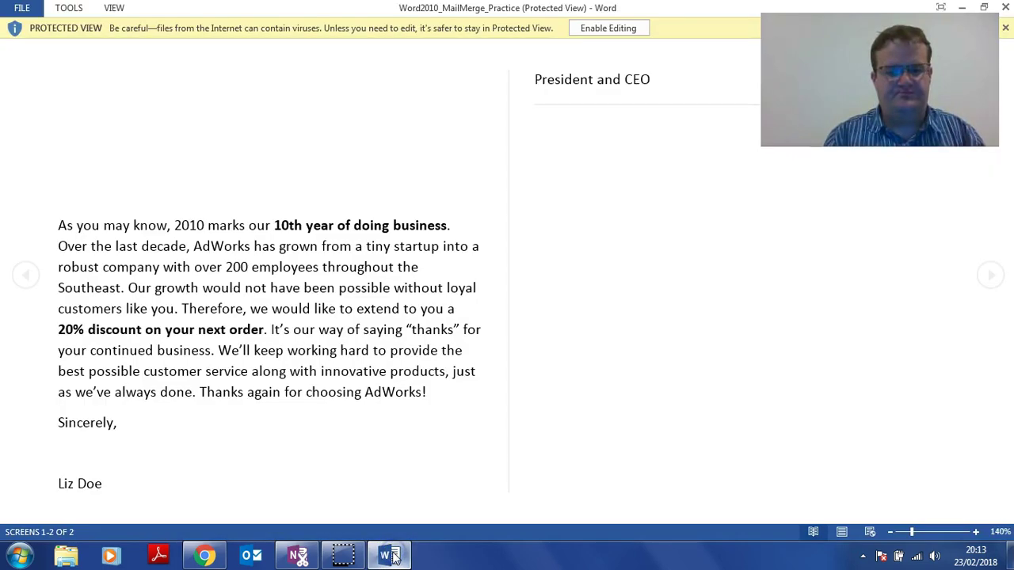
left_click(611, 29)
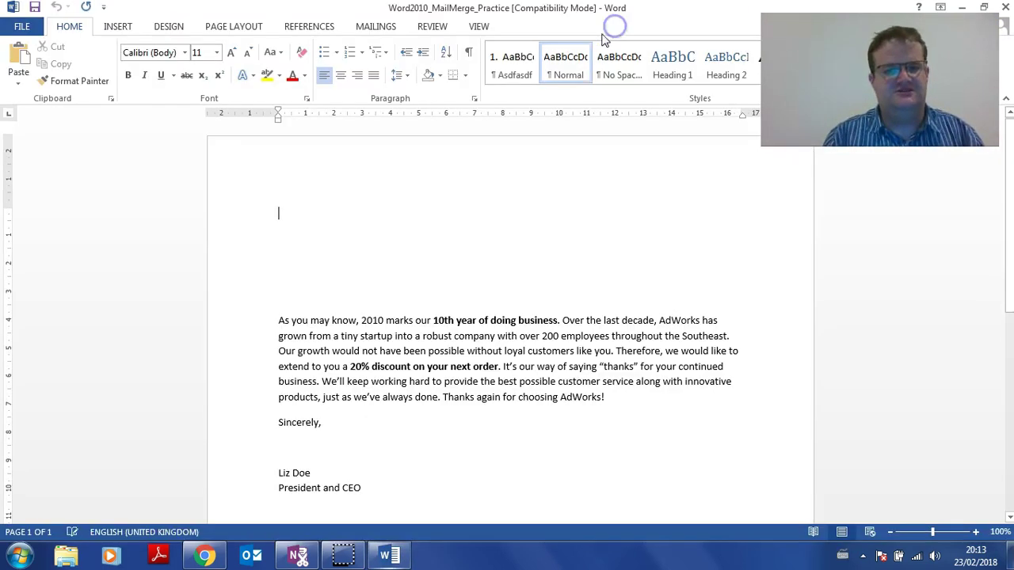
scroll(438, 227, "down", 2)
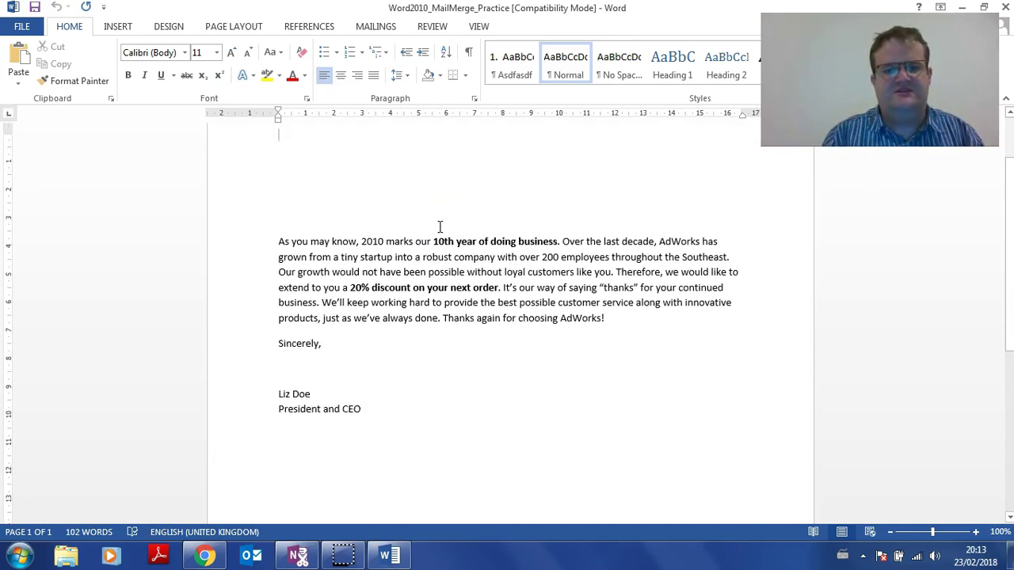
left_click(436, 218)
key("Return")
key("Return")
left_click(414, 418)
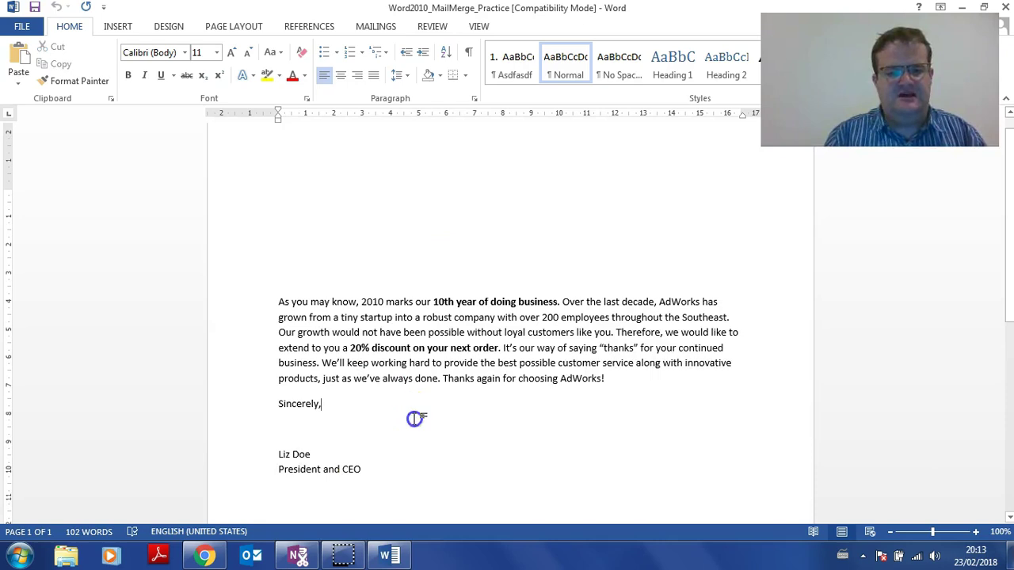
Switch to Excel by opening the Word2010_MailMerge_Recipients workbook from the desktop, and enable editing.
double_click(643, 13)
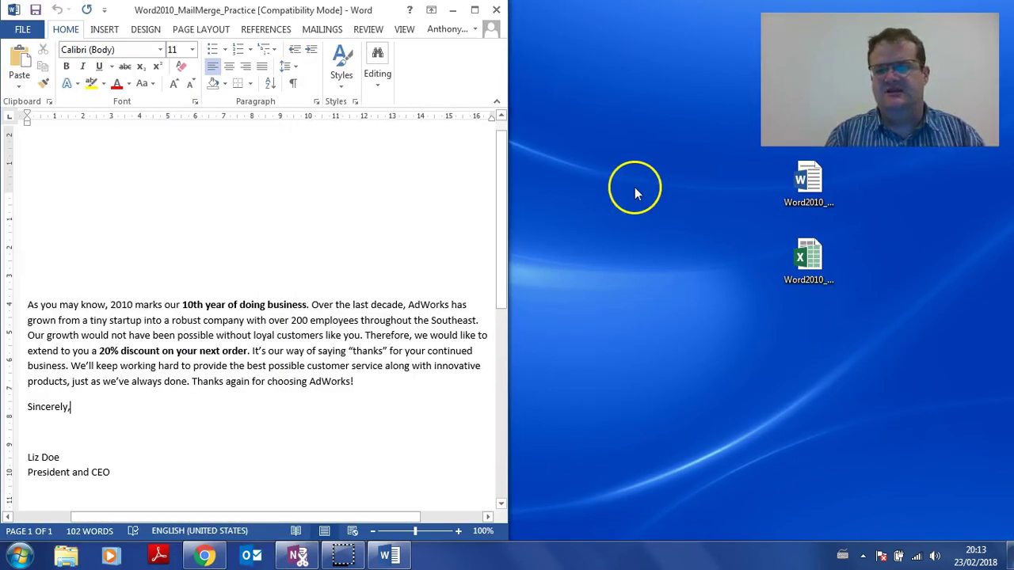
double_click(809, 261)
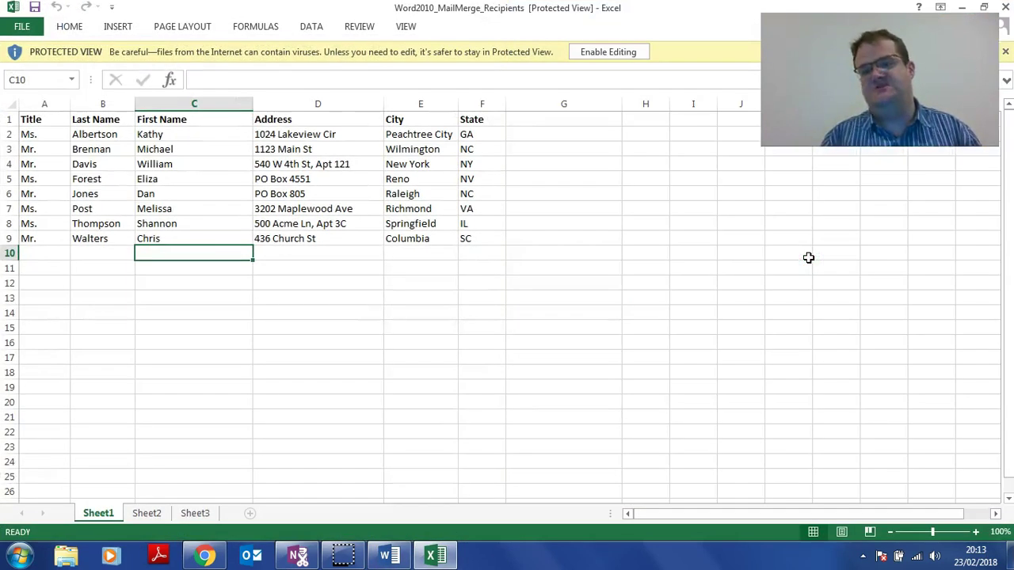
left_click(610, 53)
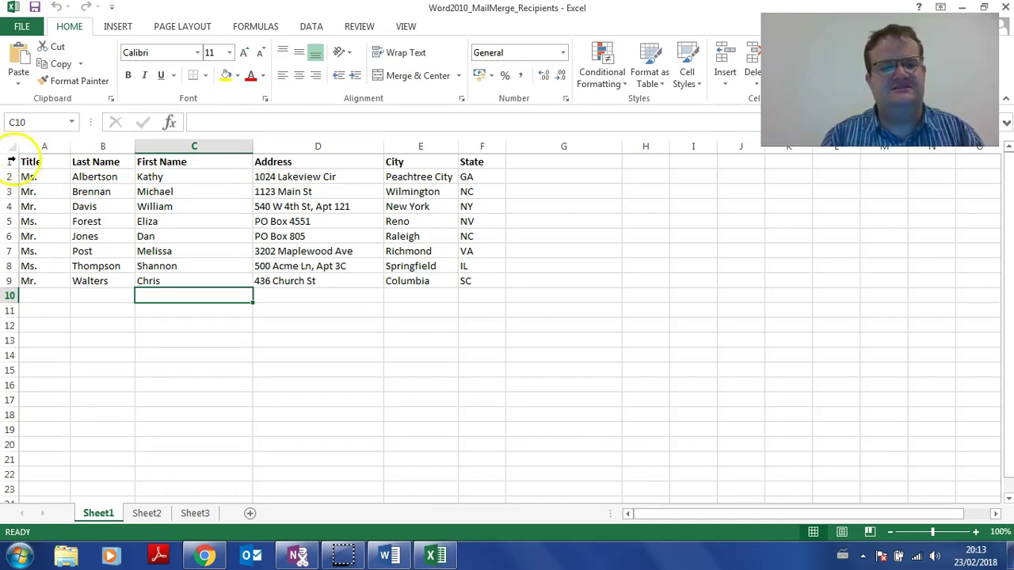
Review the column headers and the recipient records in rows 2 to 9 of Sheet1, and close the workbook.
left_click_drag(9, 281, 9, 266)
left_click_drag(7, 221, 468, 177)
left_click(82, 221)
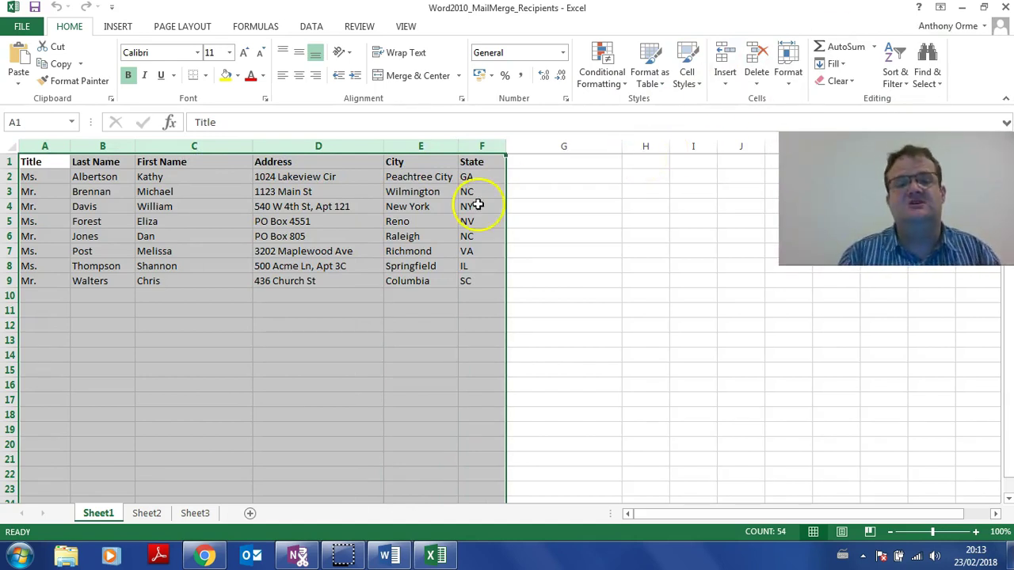
left_click_drag(9, 176, 32, 274)
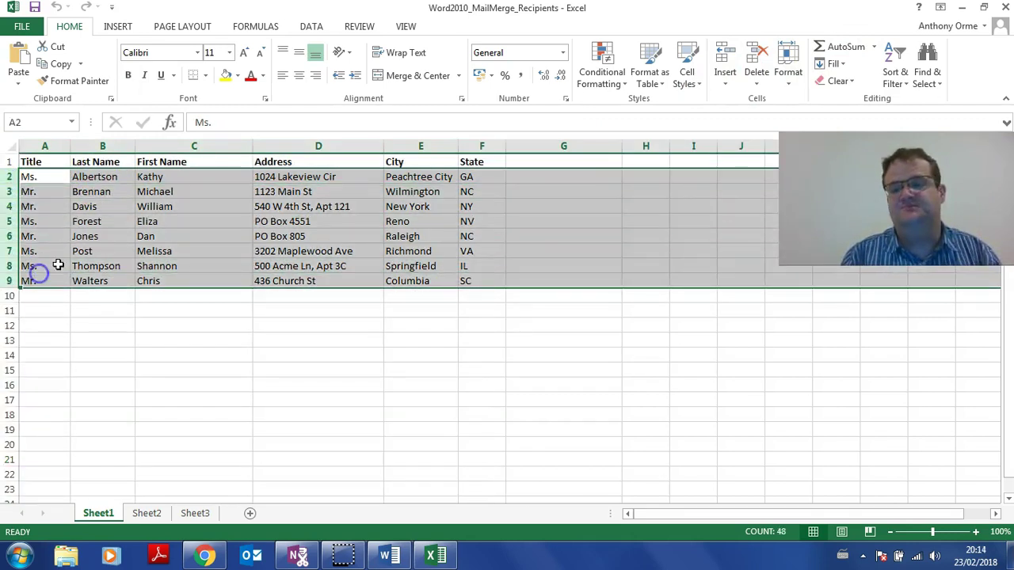
left_click(1004, 7)
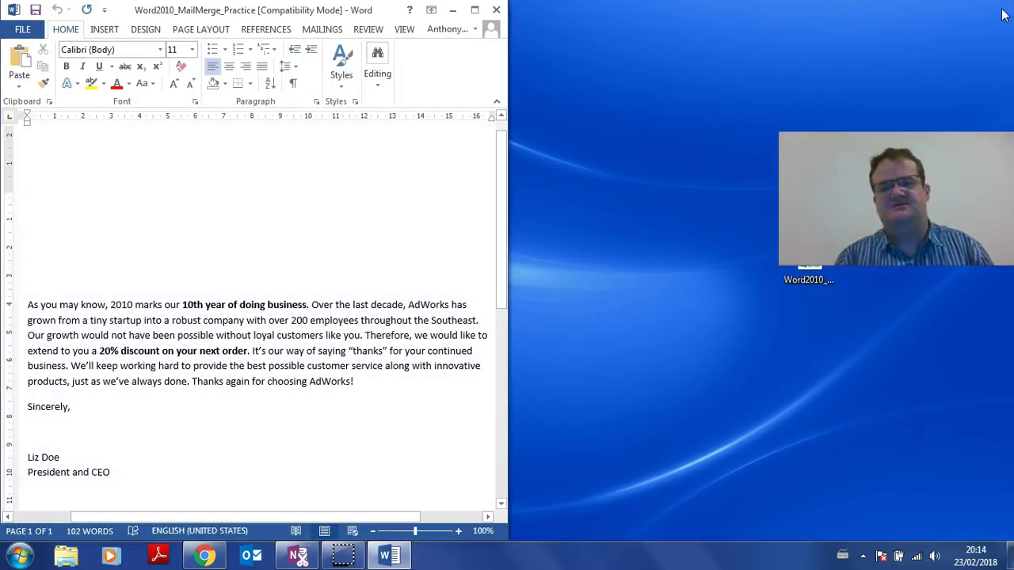
Attach Sheet1$ of the existing Word2010_MailMerge_Recipients workbook on the Desktop as the letter's recipient list, using the first row as column headers.
double_click(222, 11)
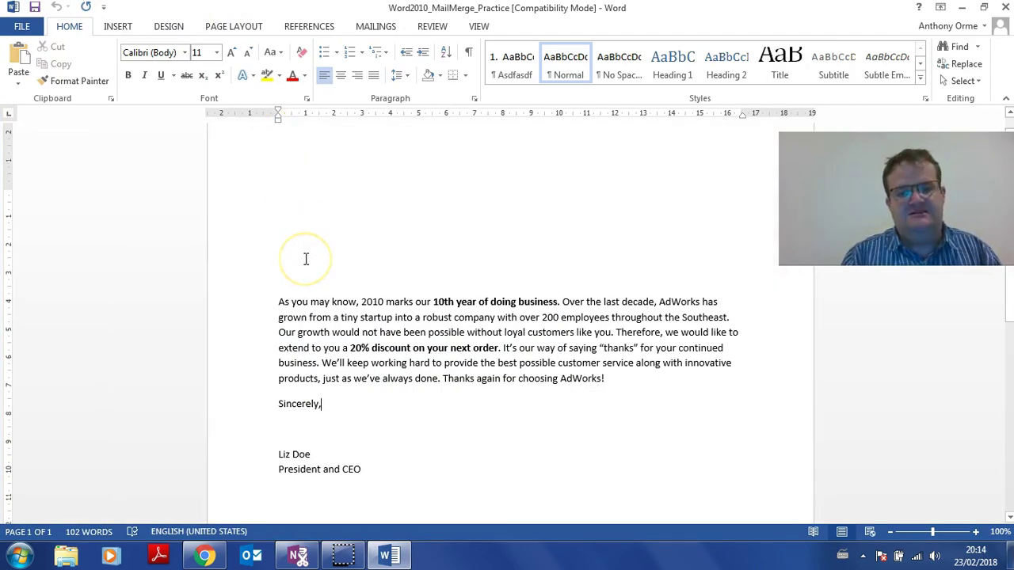
scroll(305, 259, "down", 1)
left_click(316, 219)
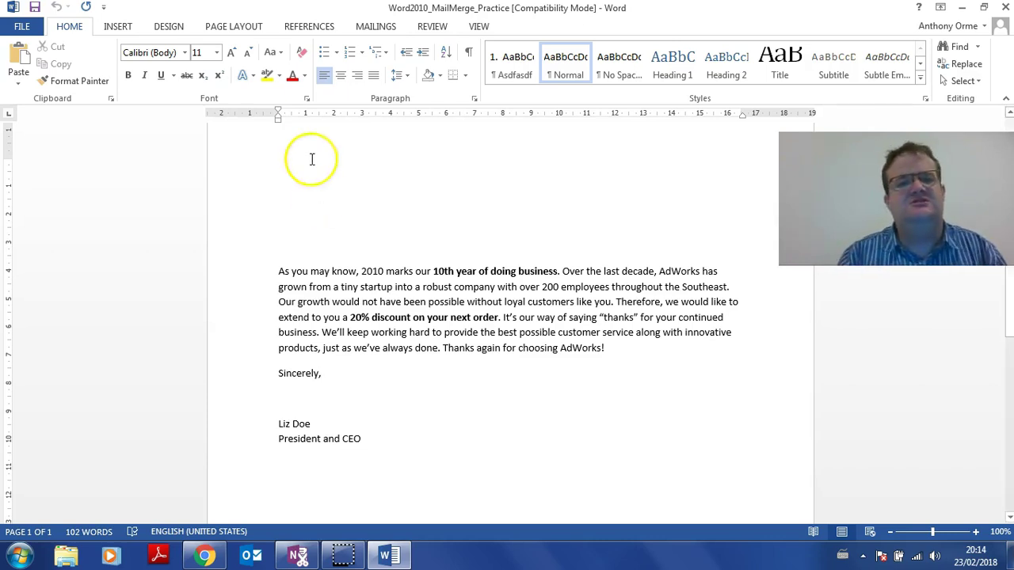
left_click(372, 30)
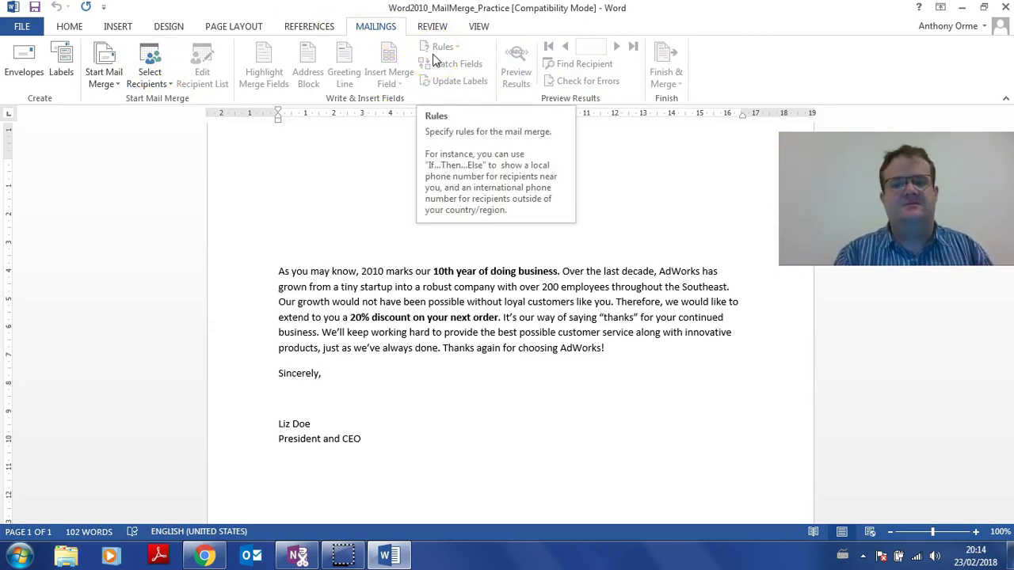
left_click(168, 84)
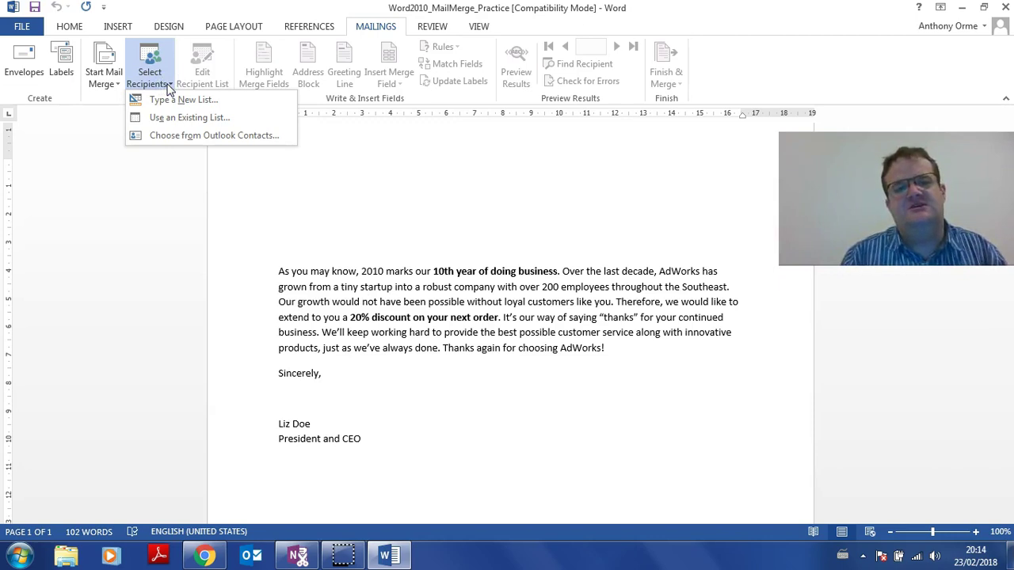
left_click(205, 119)
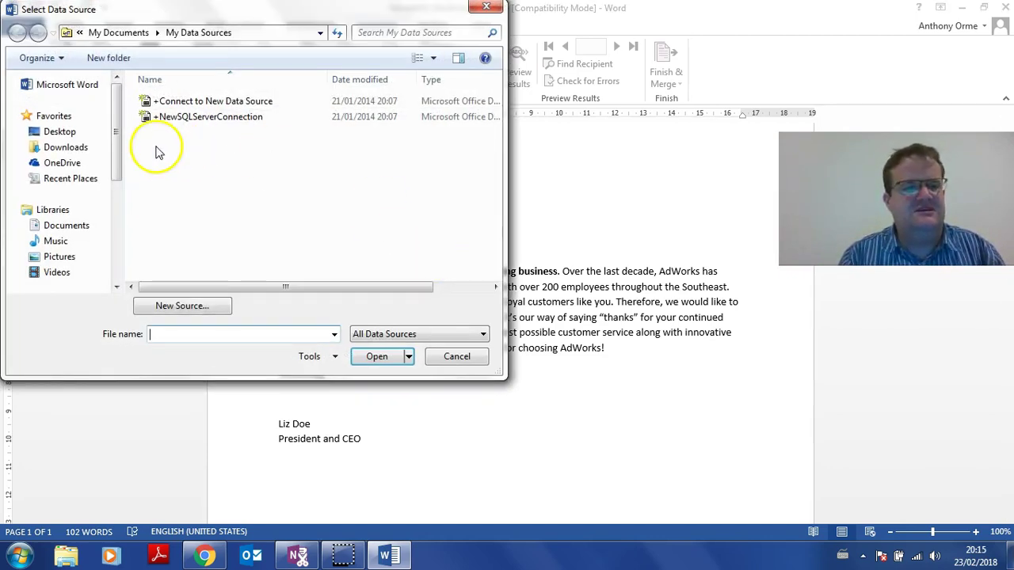
left_click(52, 133)
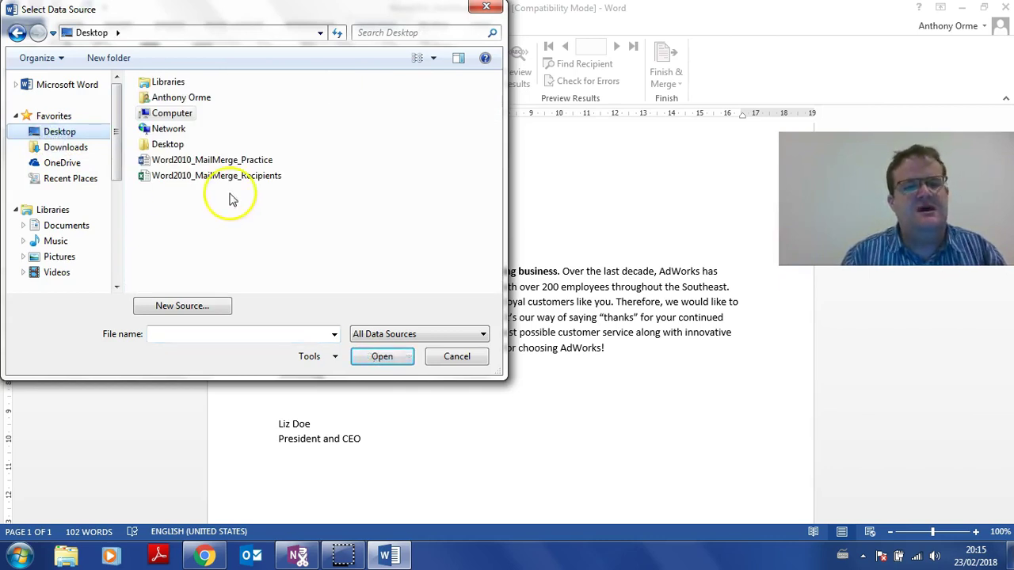
double_click(196, 176)
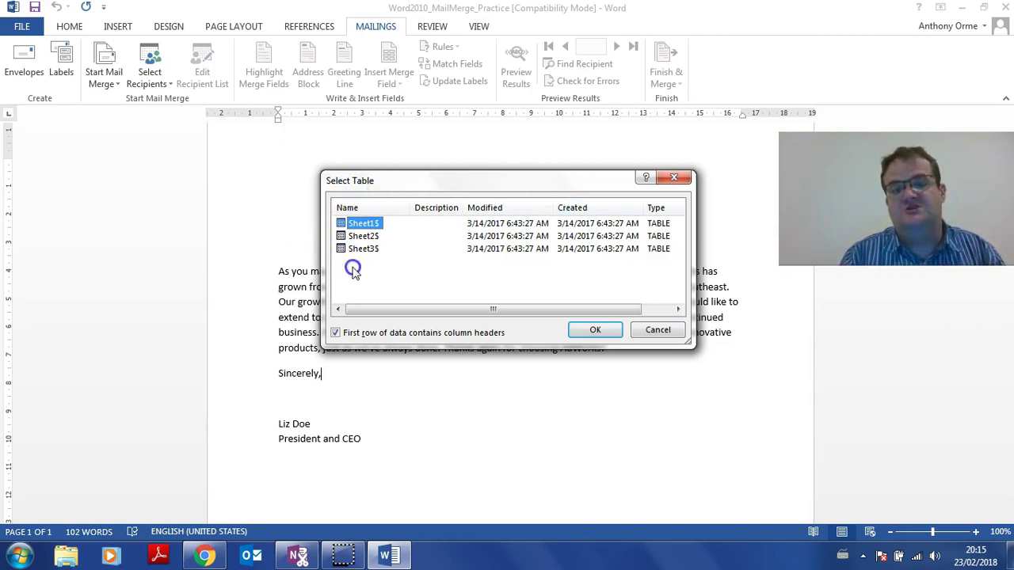
left_click(608, 330)
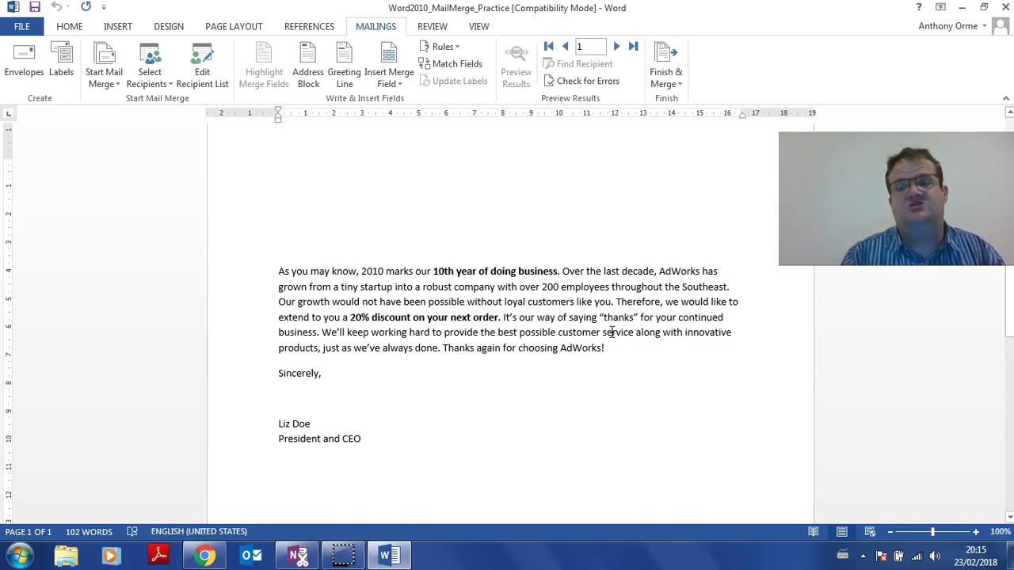
Edit the recipient list, excluding the second and third recipients from the merge and including them again.
left_click(200, 63)
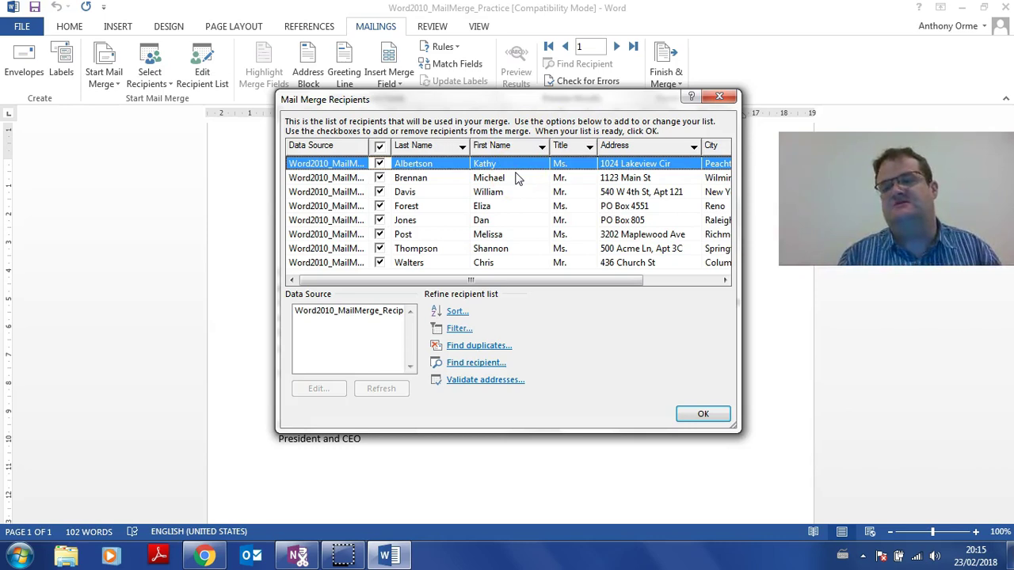
left_click(380, 177)
left_click(380, 179)
left_click(380, 179)
left_click(380, 192)
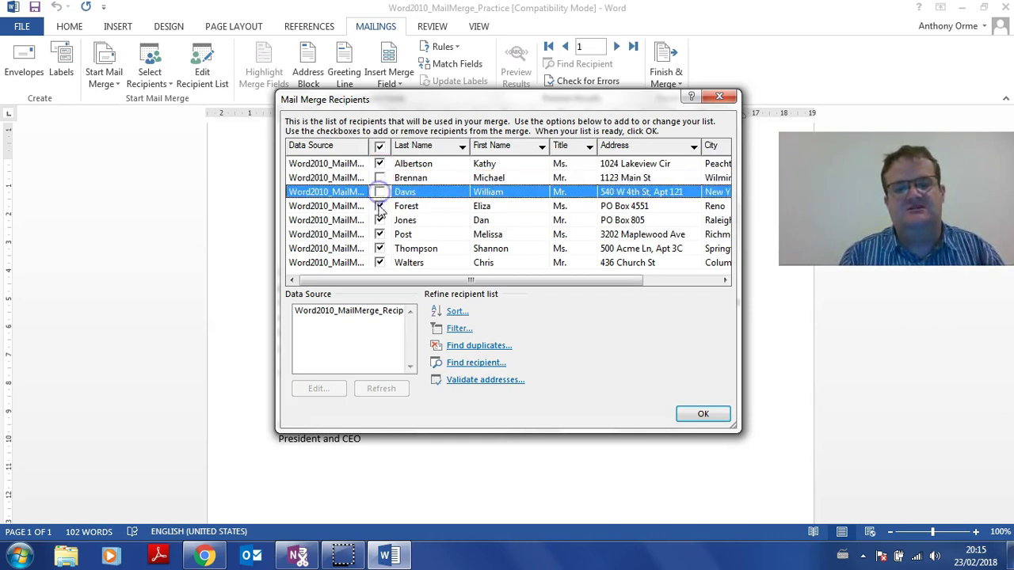
left_click(380, 201)
left_click(380, 192)
left_click(381, 205)
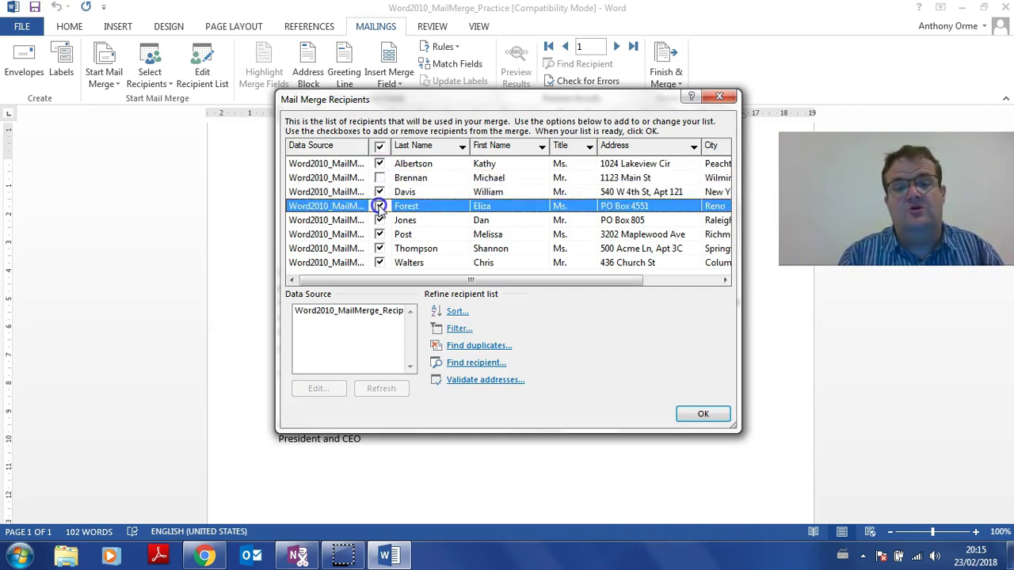
left_click(380, 178)
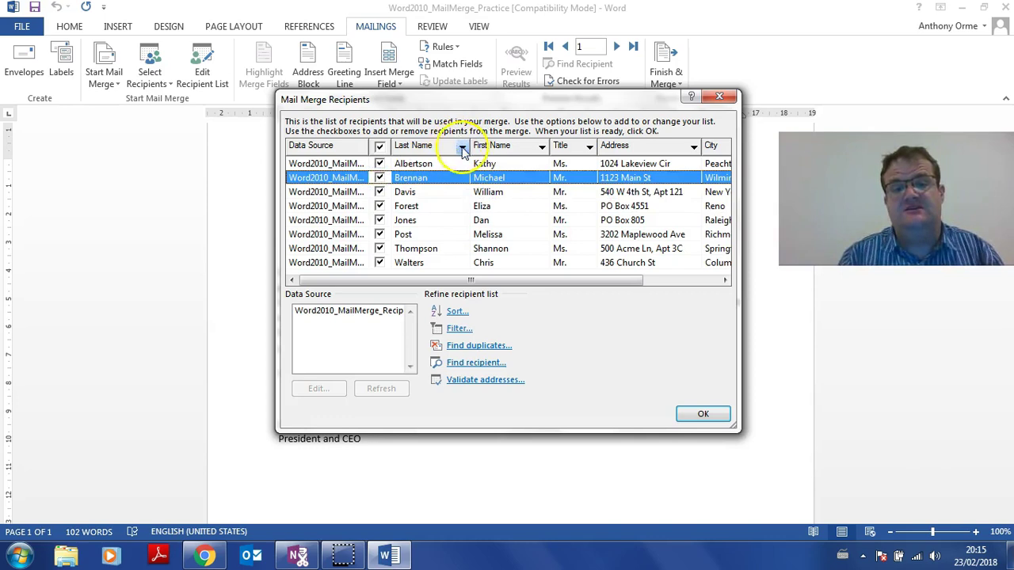
Look at the sort and filter options for the Last Name and Title columns of the recipient list.
left_click(461, 146)
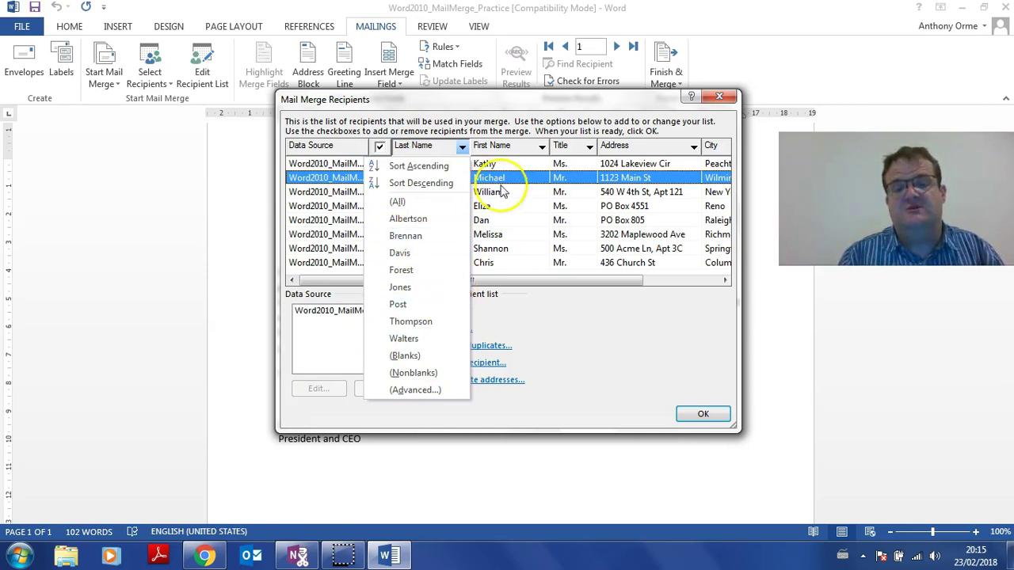
left_click(590, 147)
left_click(589, 147)
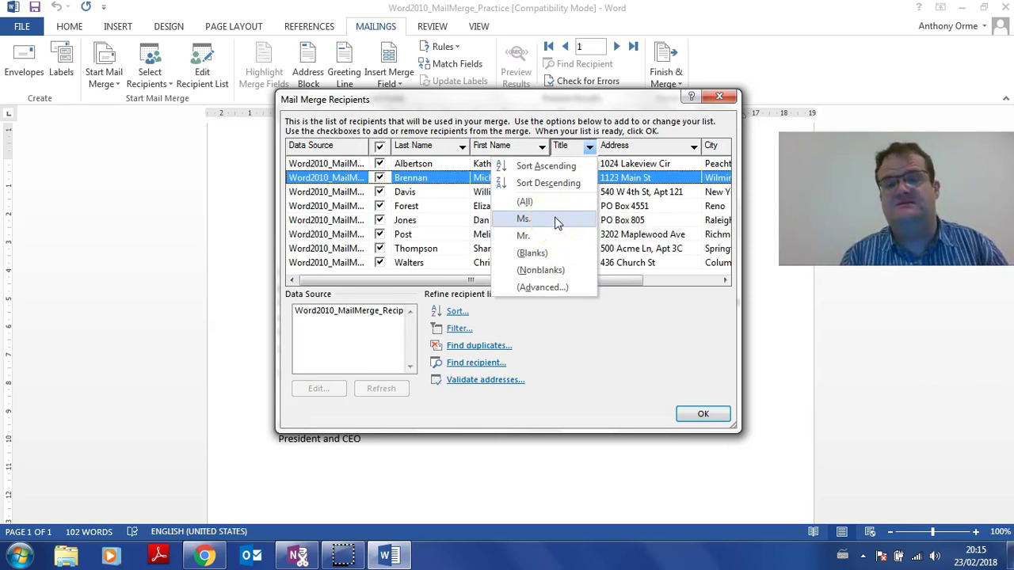
Filter the merge recipients by the State NY, and restore the full recipient list.
left_click(619, 283)
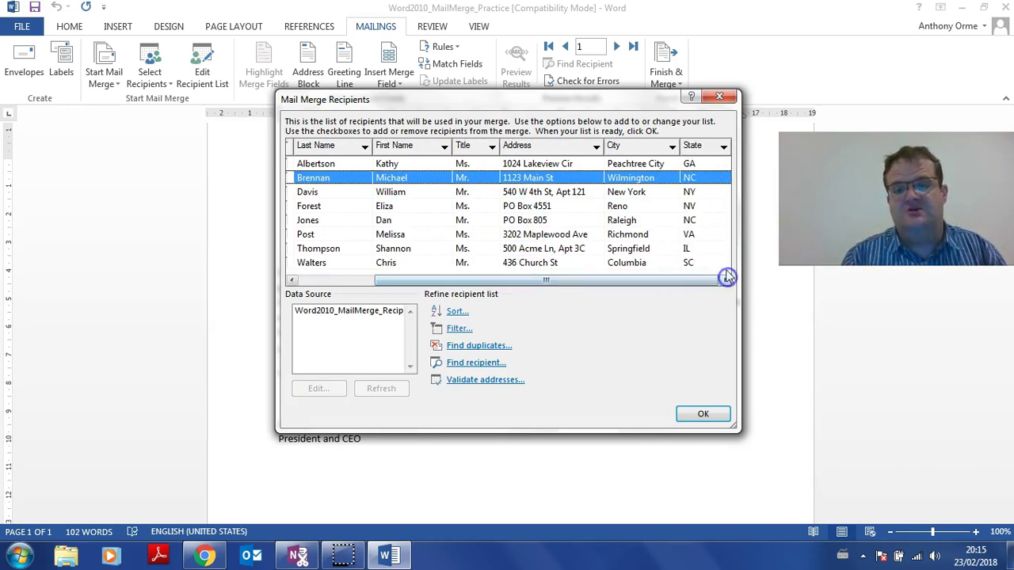
left_click(724, 148)
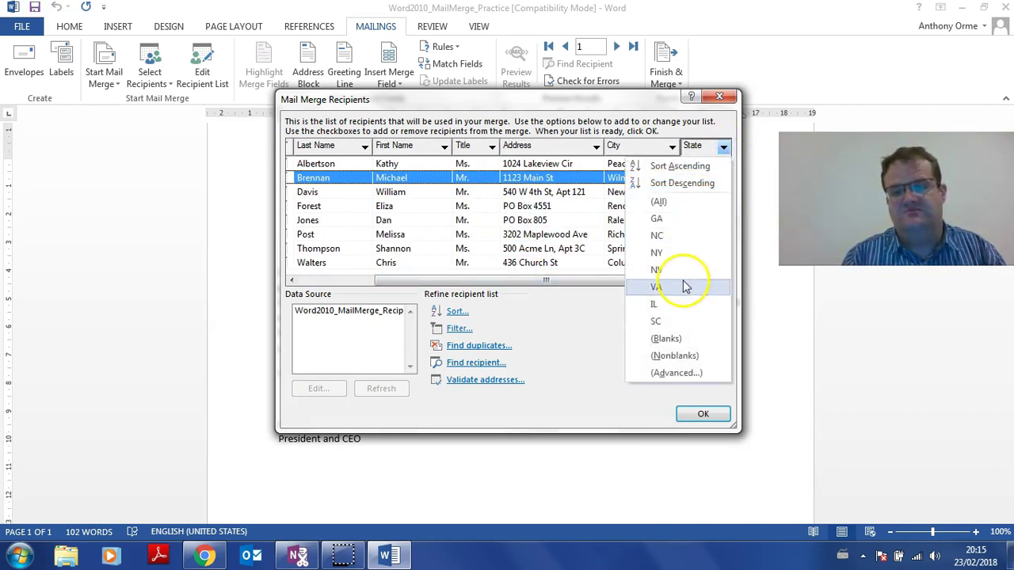
left_click(685, 252)
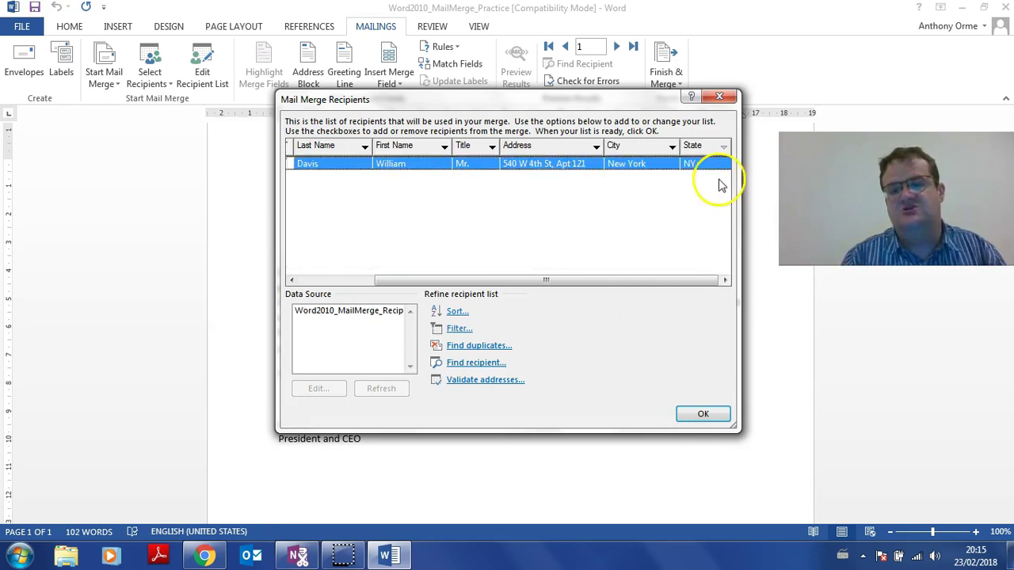
left_click(724, 149)
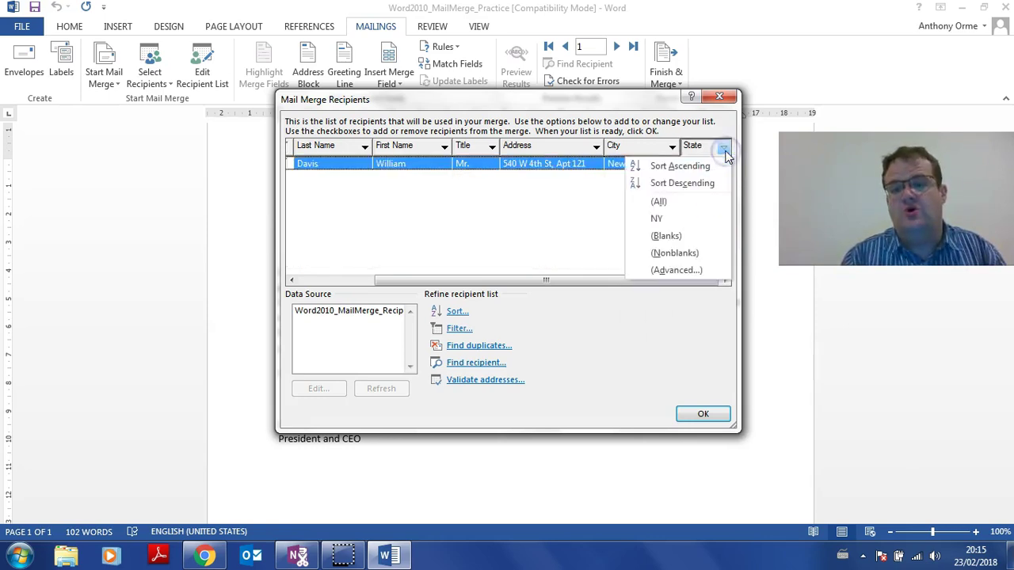
left_click(687, 201)
left_click(725, 146)
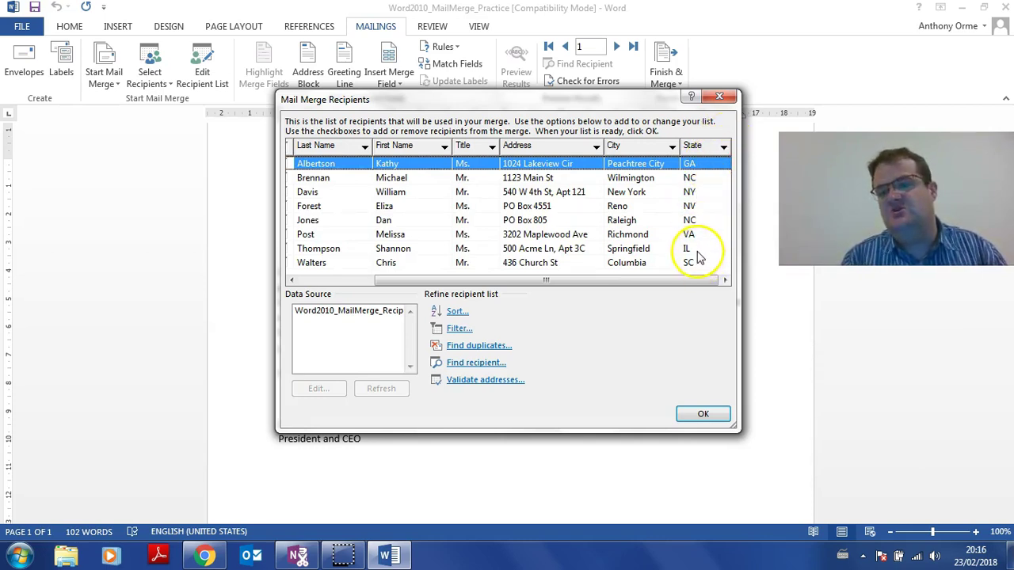
left_click_drag(656, 284, 296, 281)
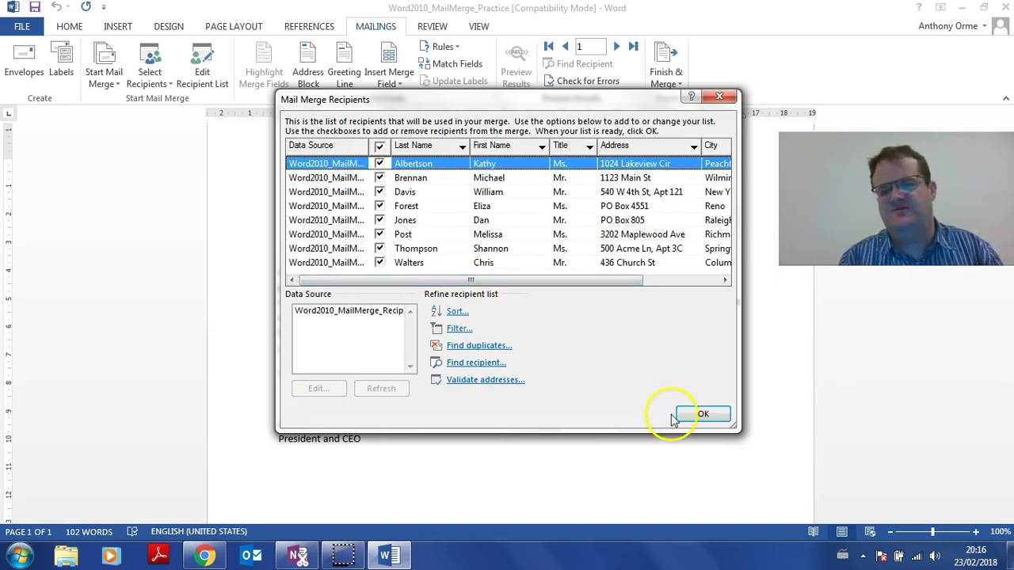
left_click(701, 415)
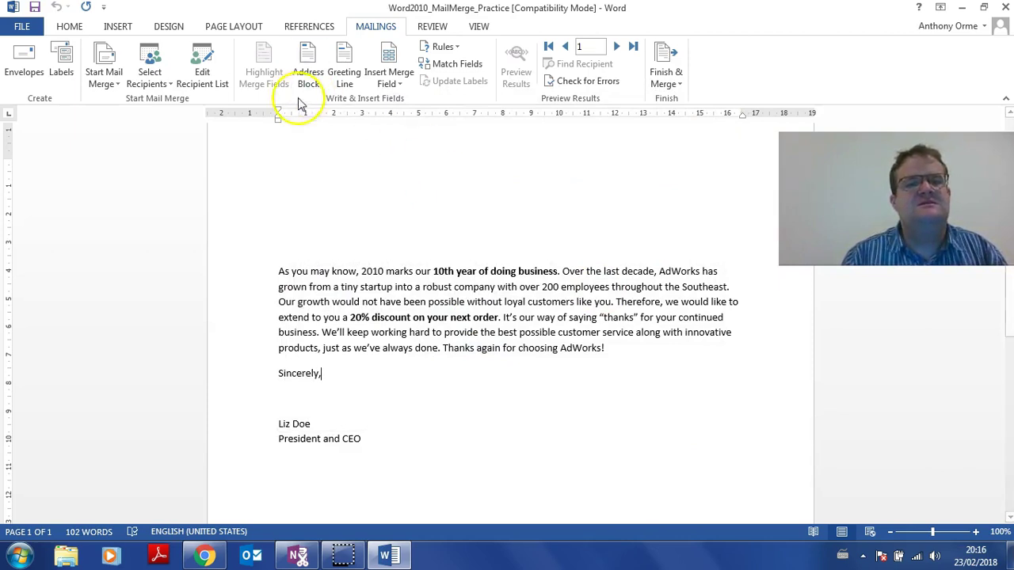
Insert the Title, First_Name and Last_Name merge fields on the first line above the letter's body text.
left_click(279, 166)
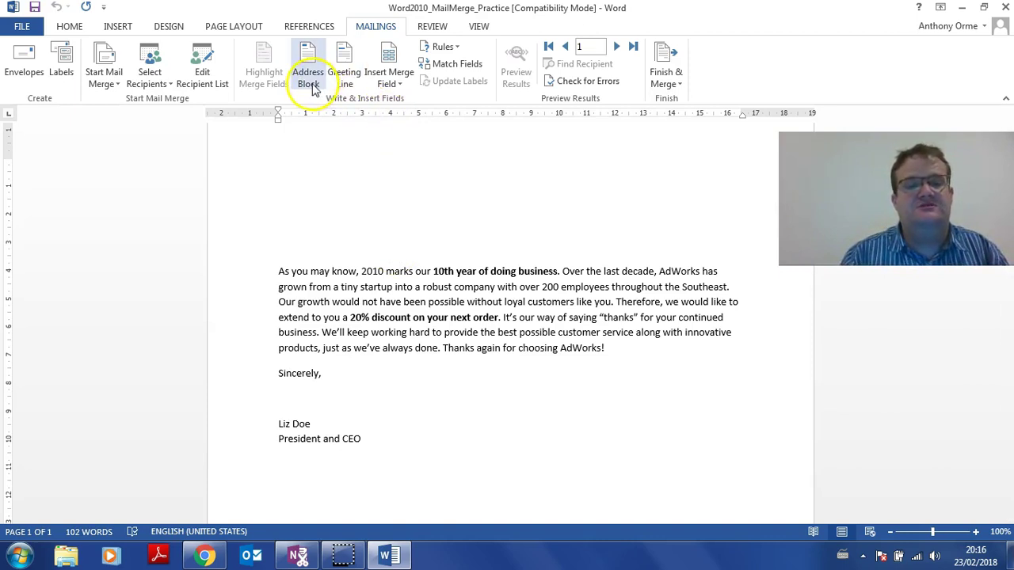
left_click(400, 84)
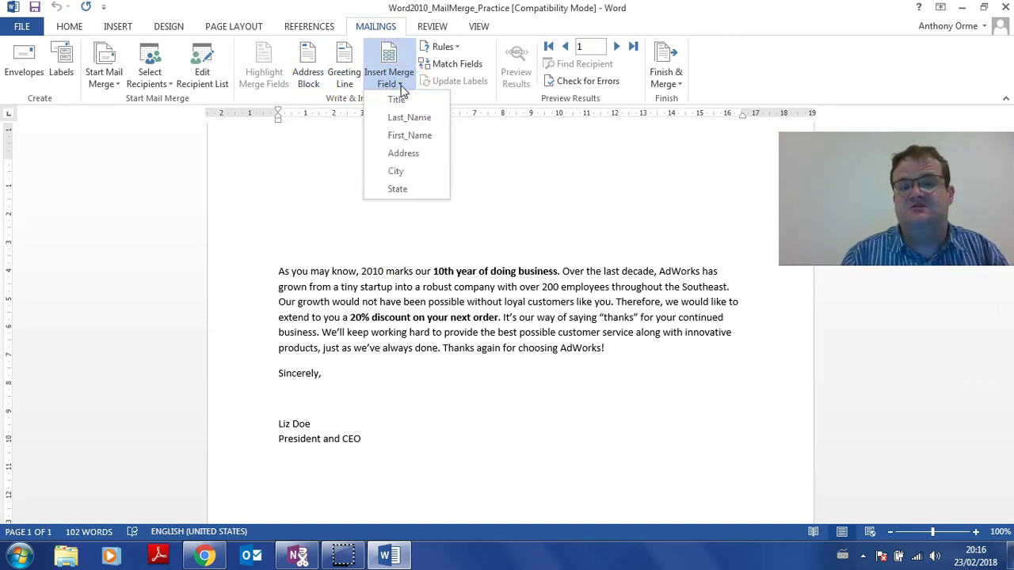
left_click(401, 104)
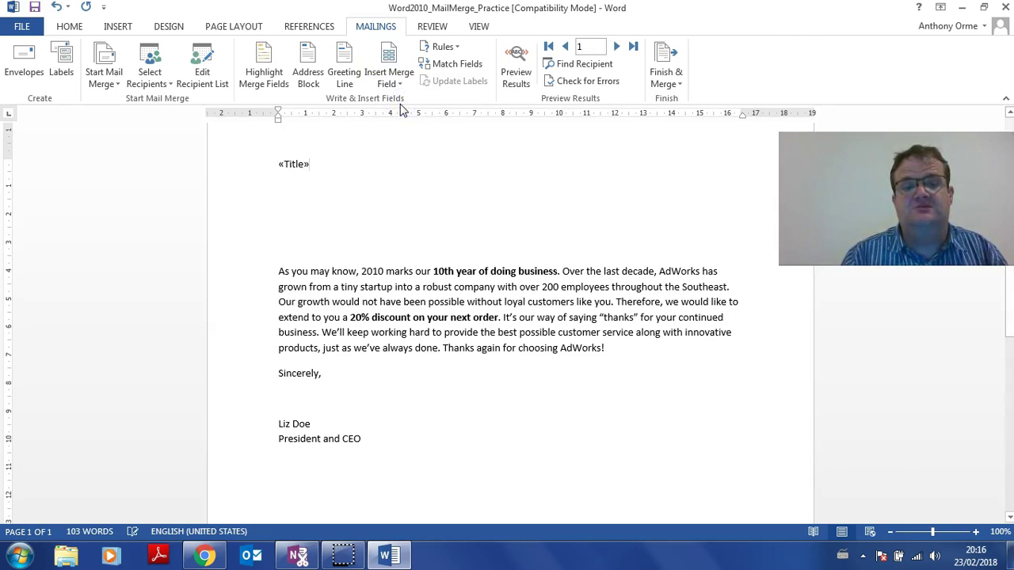
left_click(399, 86)
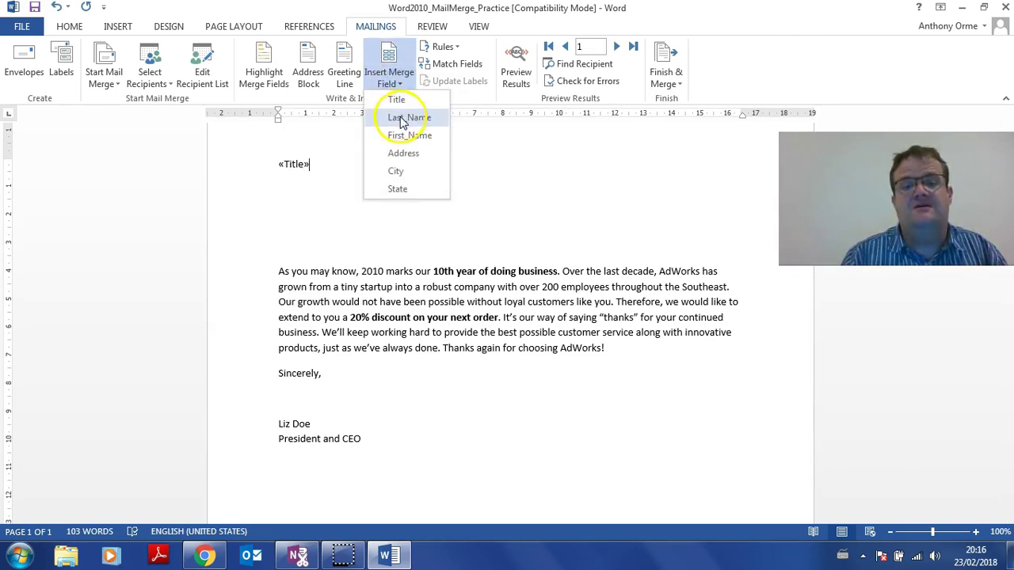
left_click(402, 136)
left_click(395, 85)
left_click(400, 118)
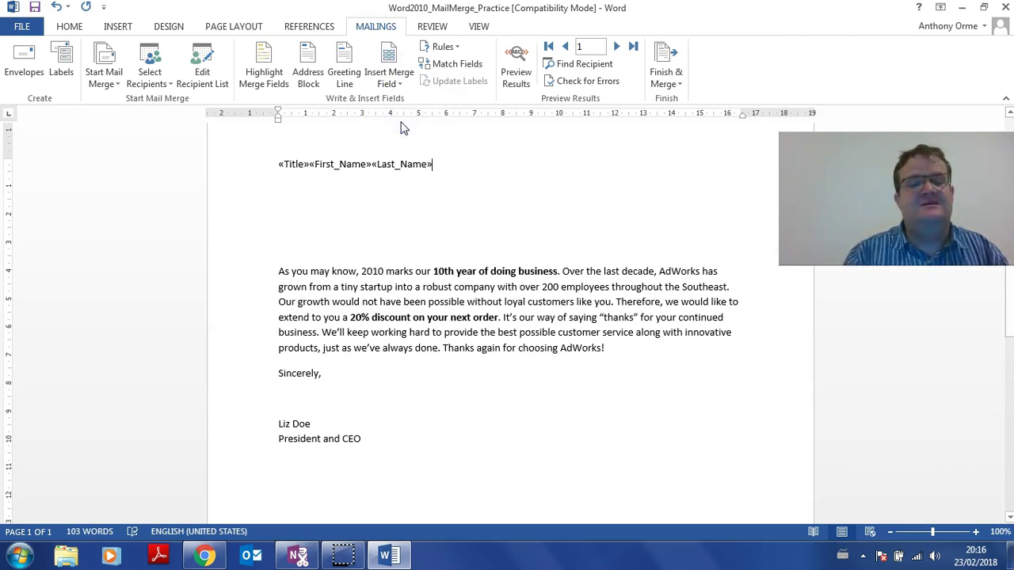
Insert the Address, City and State merge fields, each on its own line below the name fields.
key("Return")
left_click(396, 84)
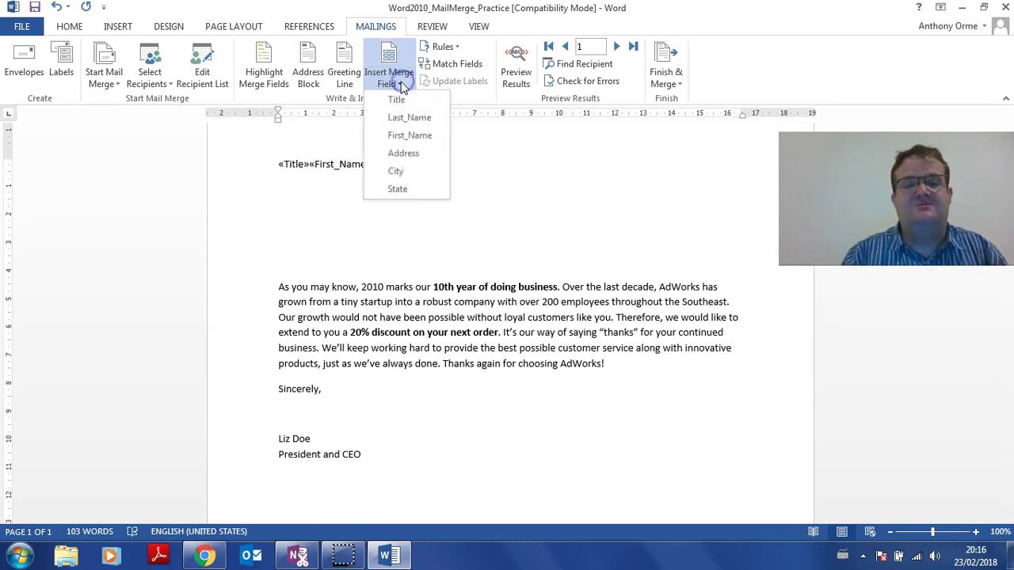
left_click(405, 154)
key("Return")
left_click(389, 80)
left_click(399, 170)
key("Return")
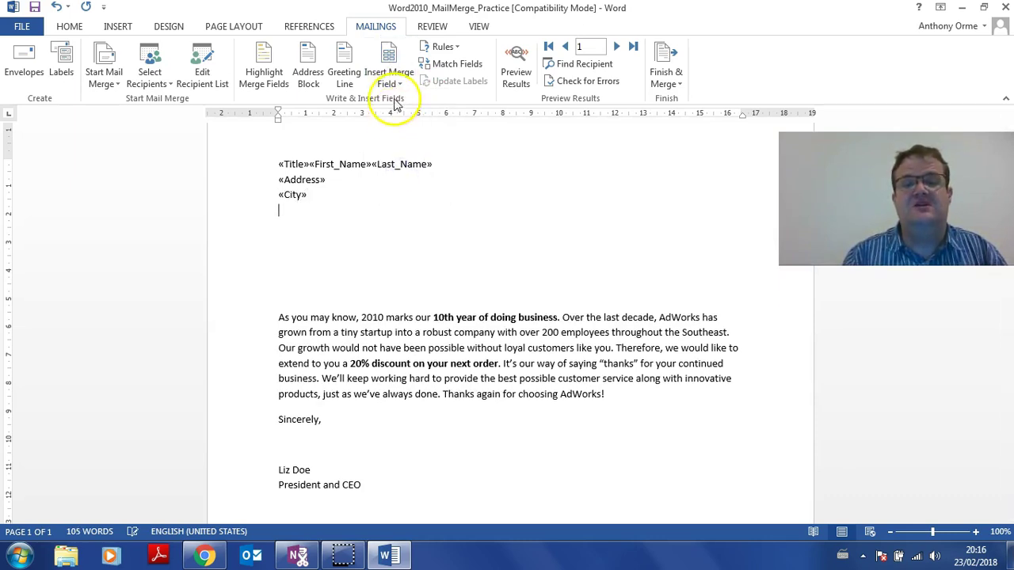
left_click(388, 84)
left_click(392, 194)
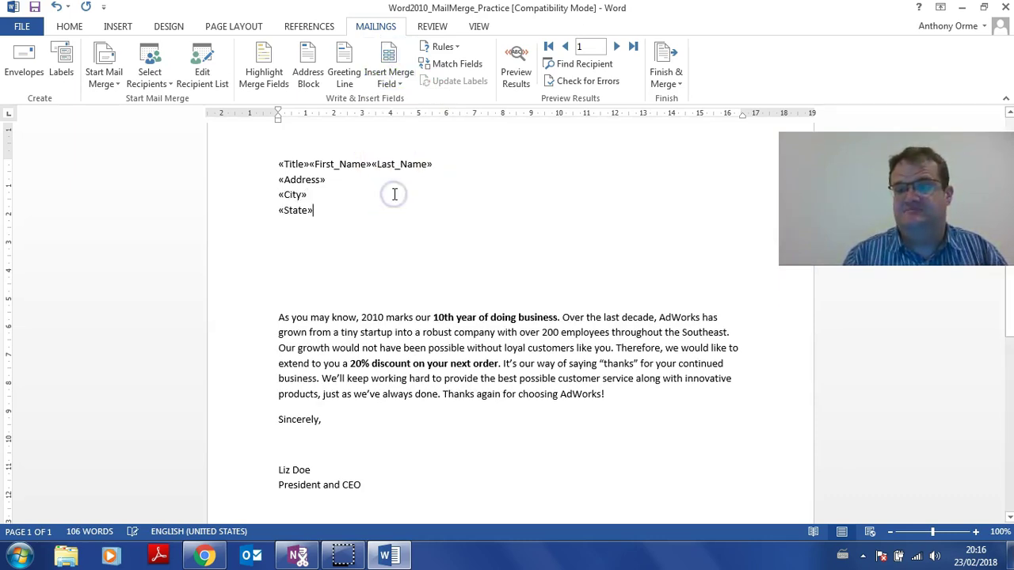
Preview the merged address, return to the field view, and separate the Title, First_Name and Last_Name fields with spaces.
left_click(516, 68)
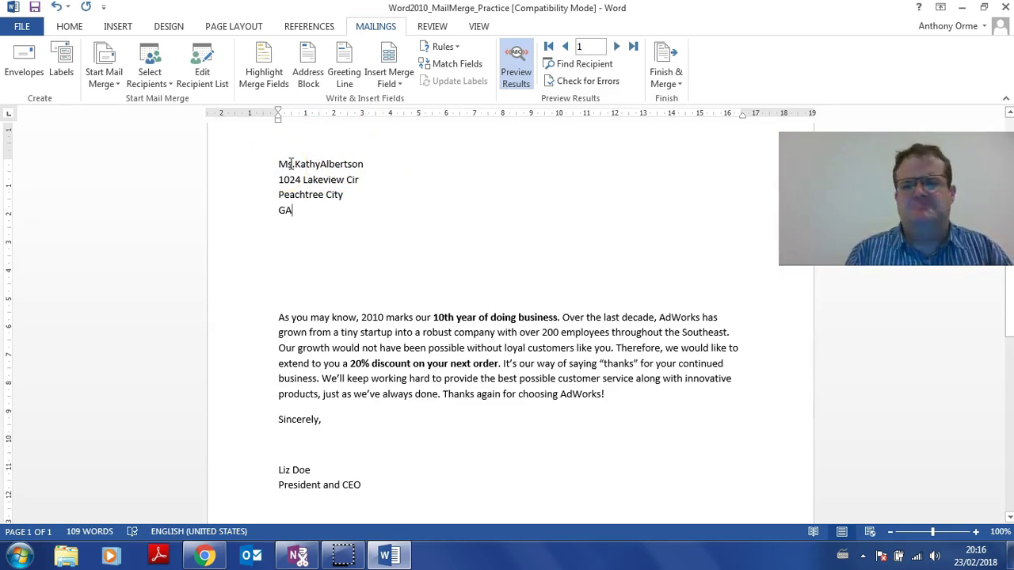
left_click(515, 65)
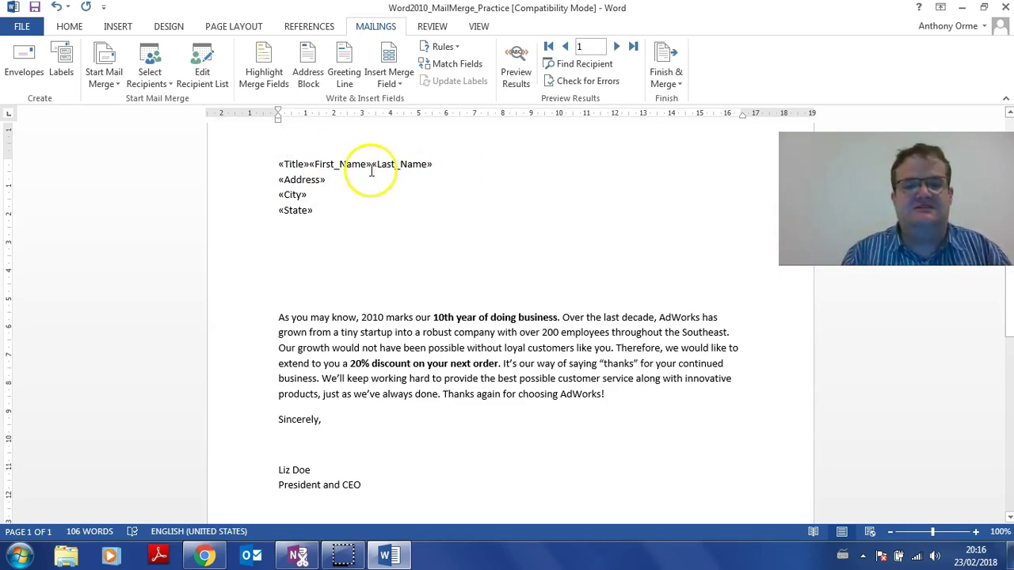
left_click(309, 164)
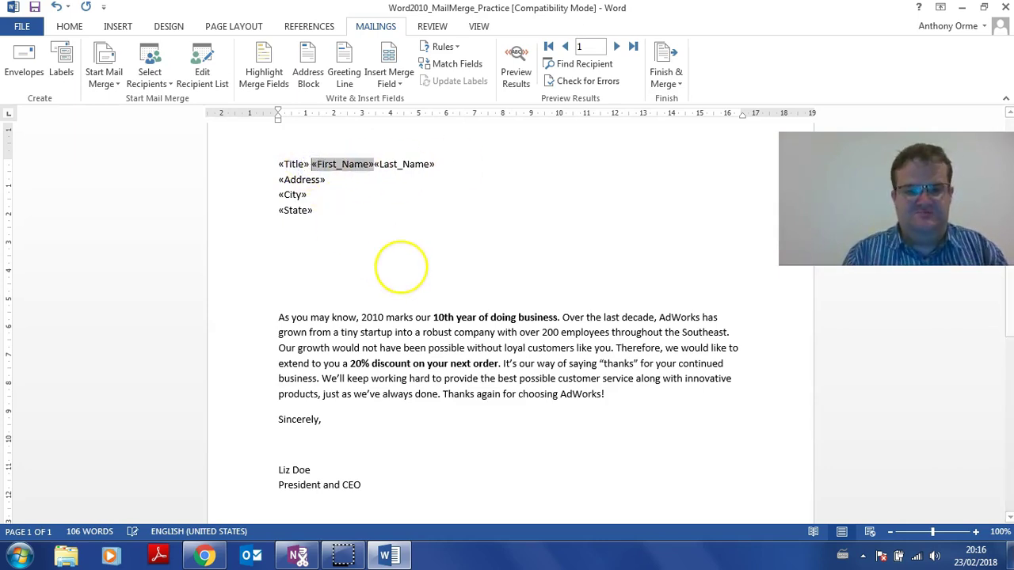
left_click(370, 164)
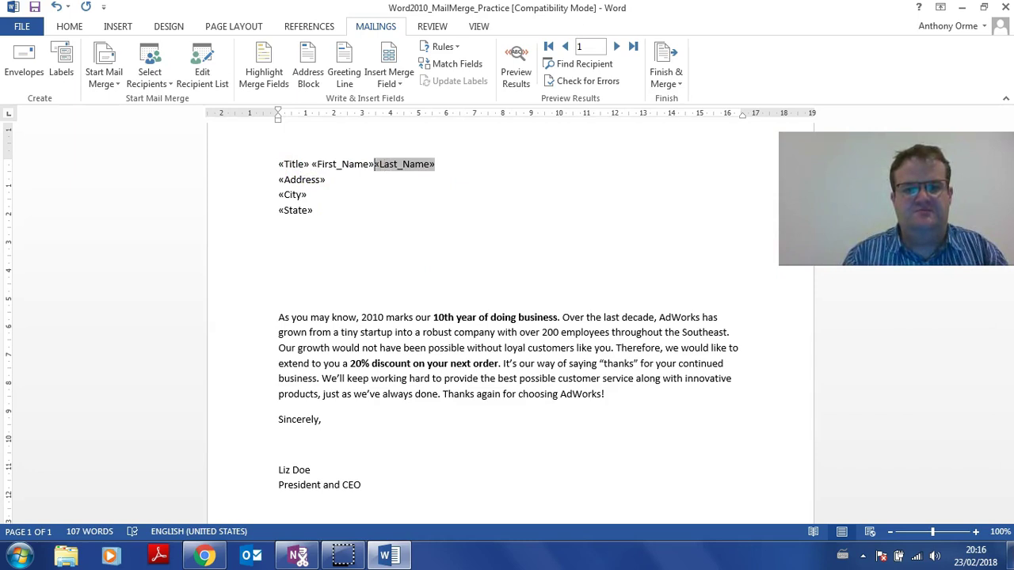
Add a right-aligned date in the format "Friday, February 23, 2018" below the address fields, separated by a blank line.
left_click(290, 226)
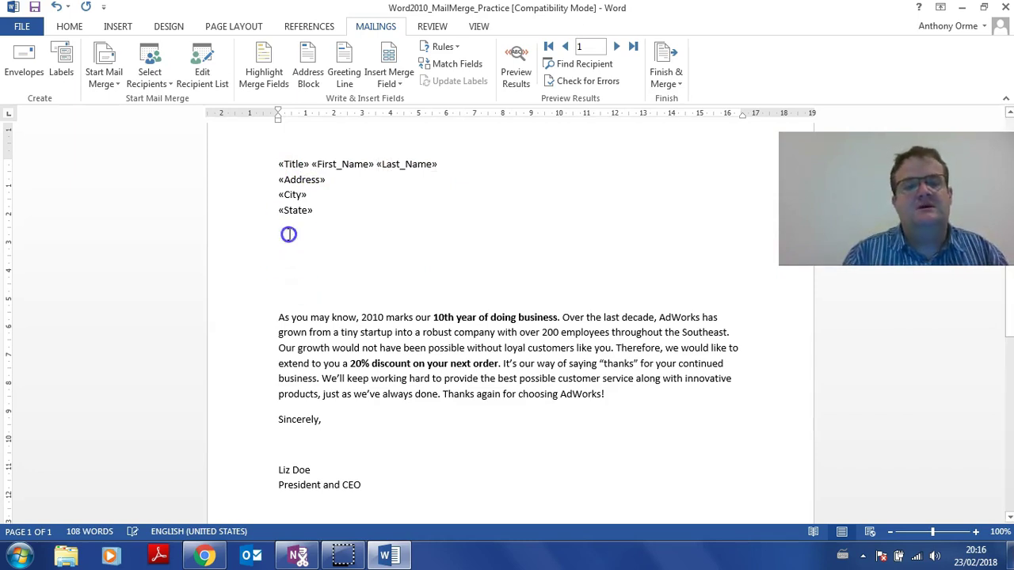
key("Return")
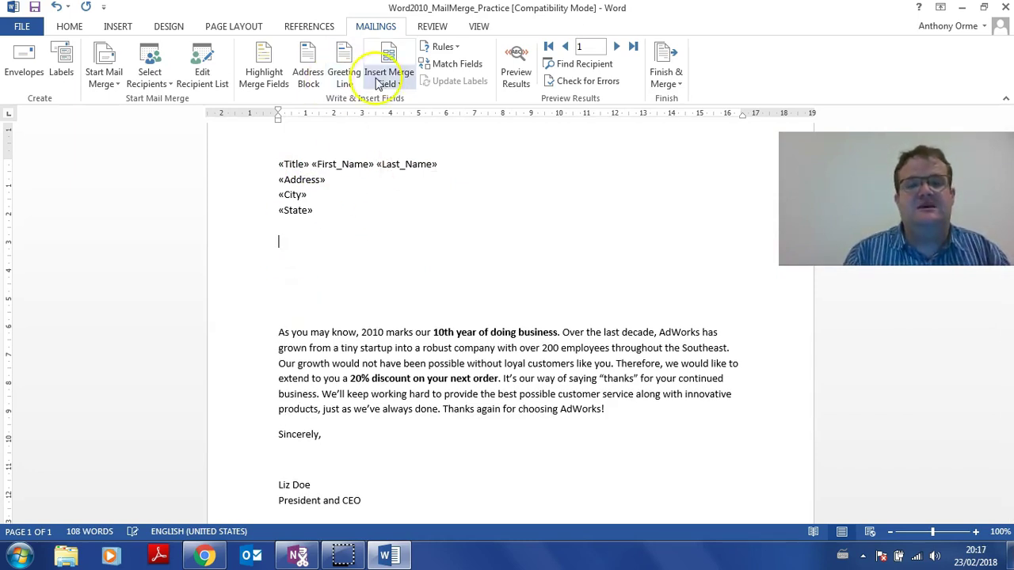
left_click(69, 26)
left_click(357, 76)
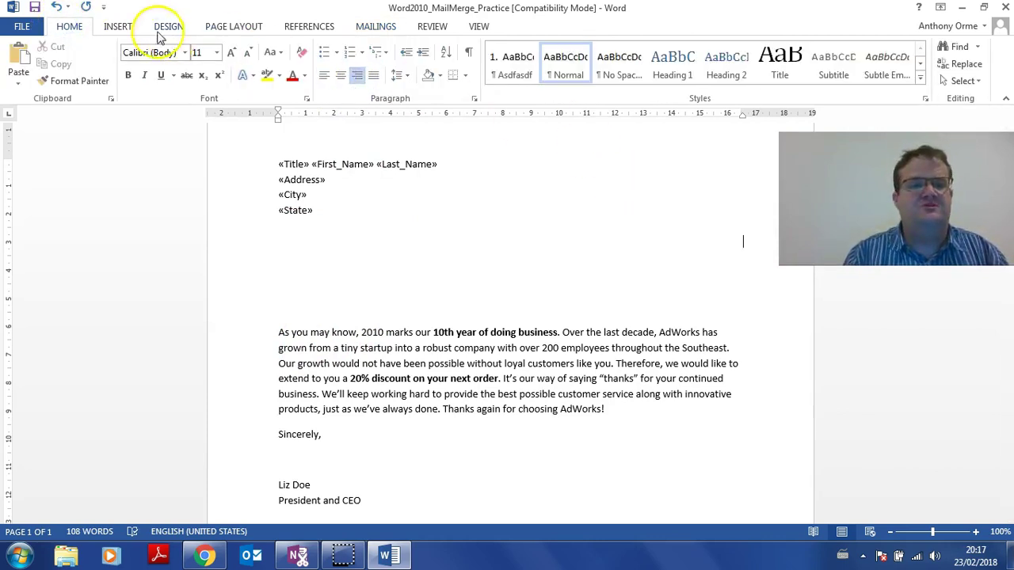
left_click(127, 28)
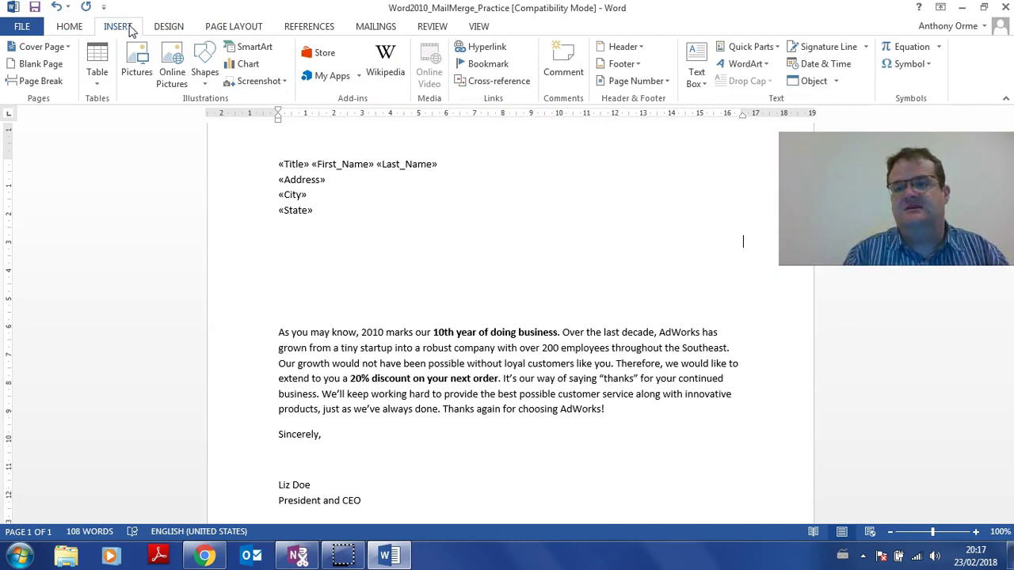
left_click(833, 64)
double_click(407, 180)
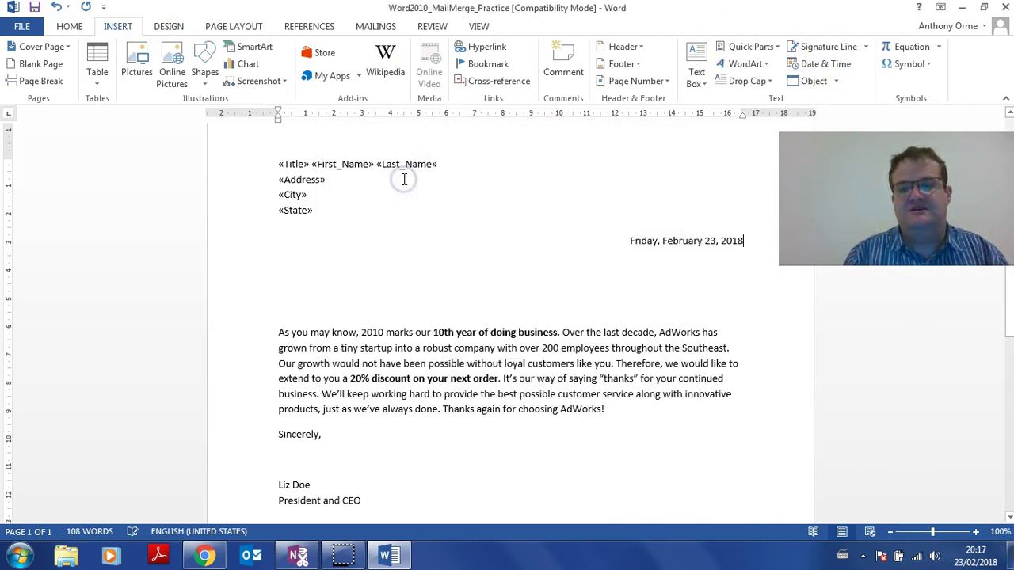
Start a left-aligned salutation line below the date with the word "Dear".
key("Return")
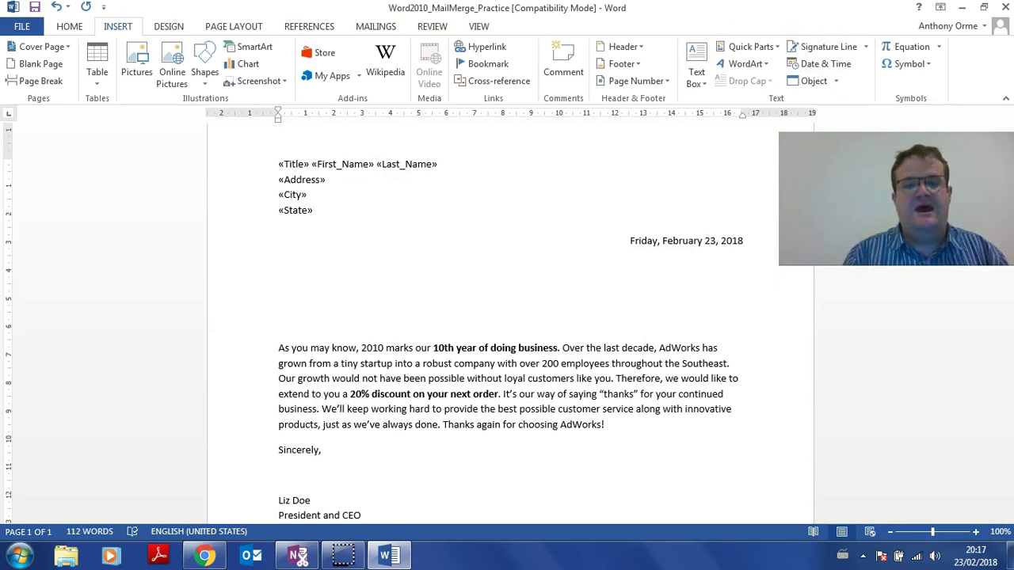
left_click(69, 26)
left_click(327, 76)
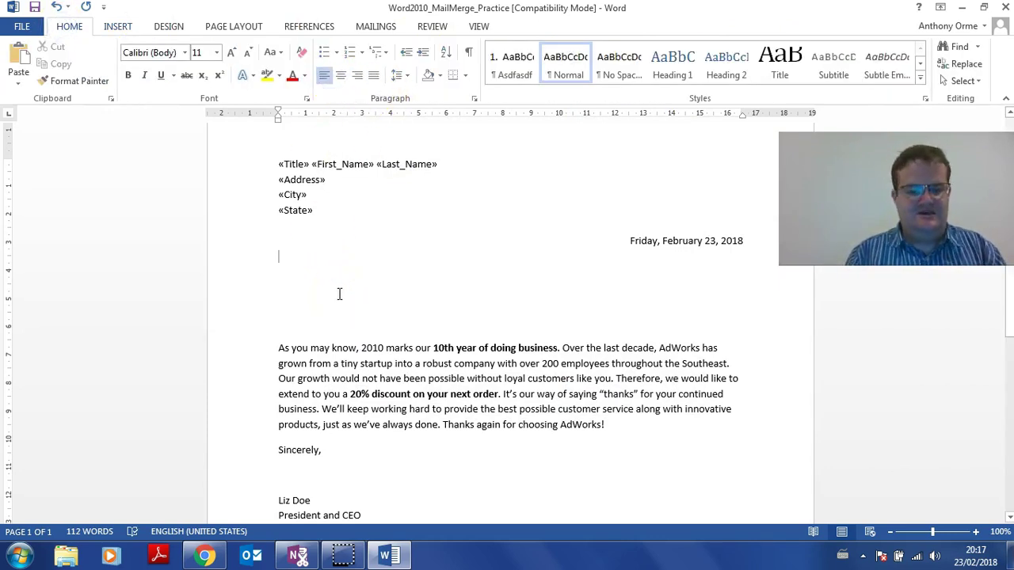
type("Dear")
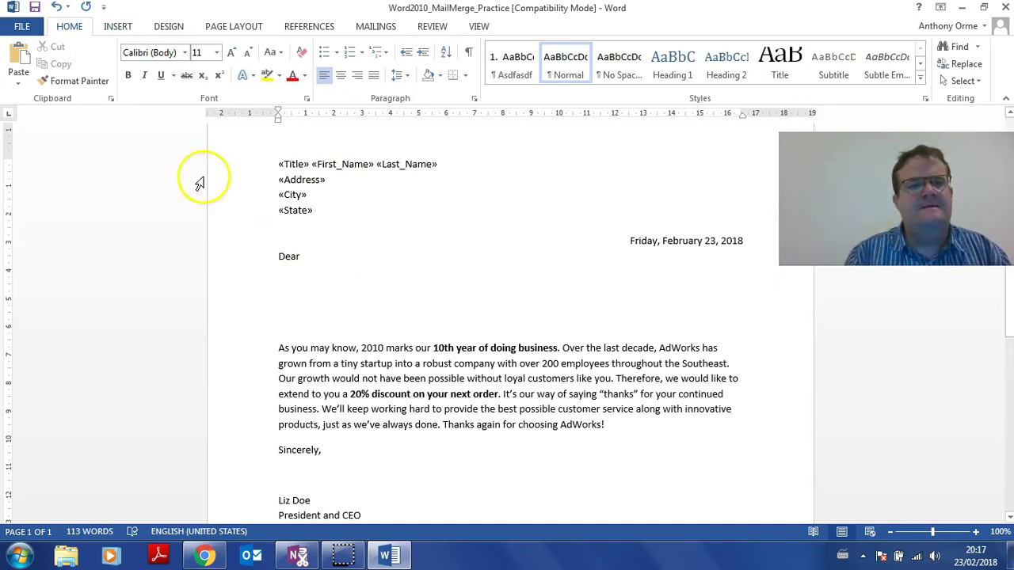
Insert the Title and Last_Name merge fields after "Dear", separated by a space.
left_click(115, 26)
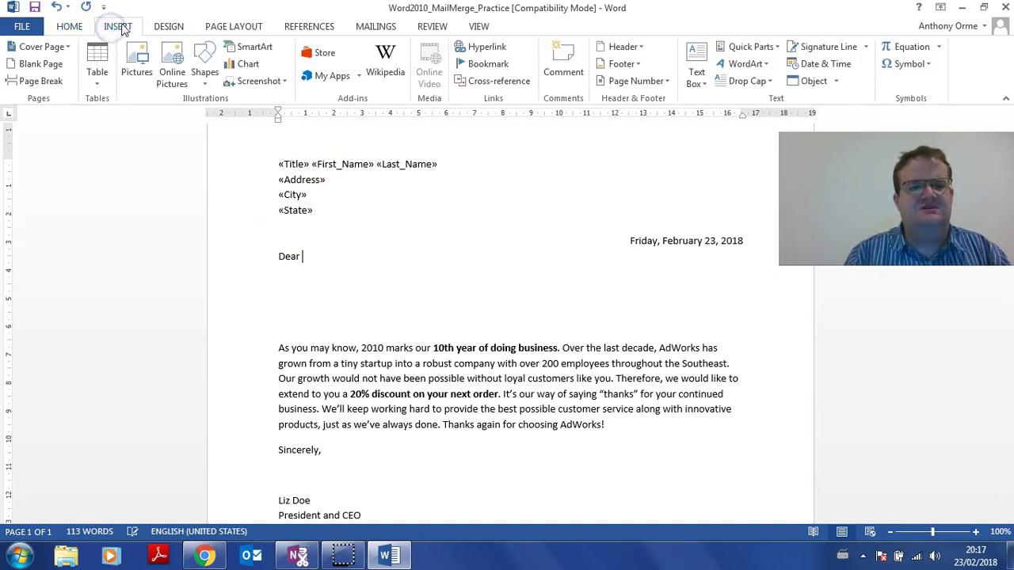
left_click(375, 26)
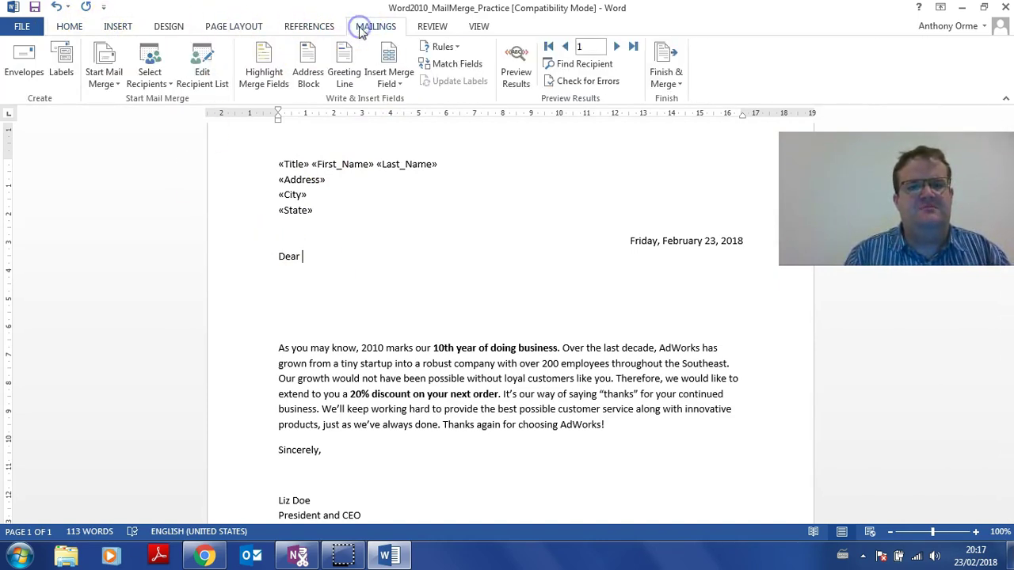
left_click(400, 87)
left_click(413, 107)
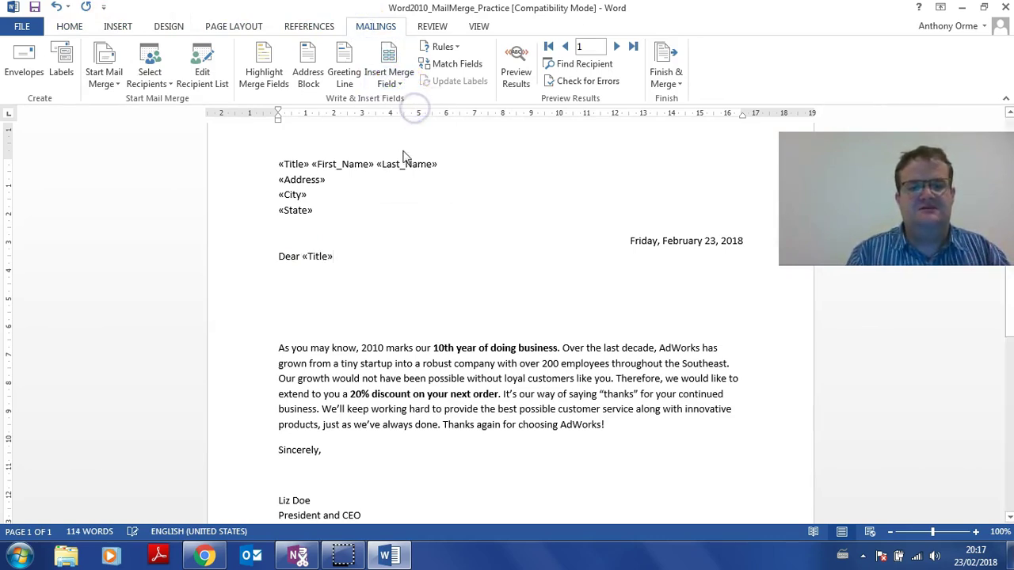
left_click(389, 85)
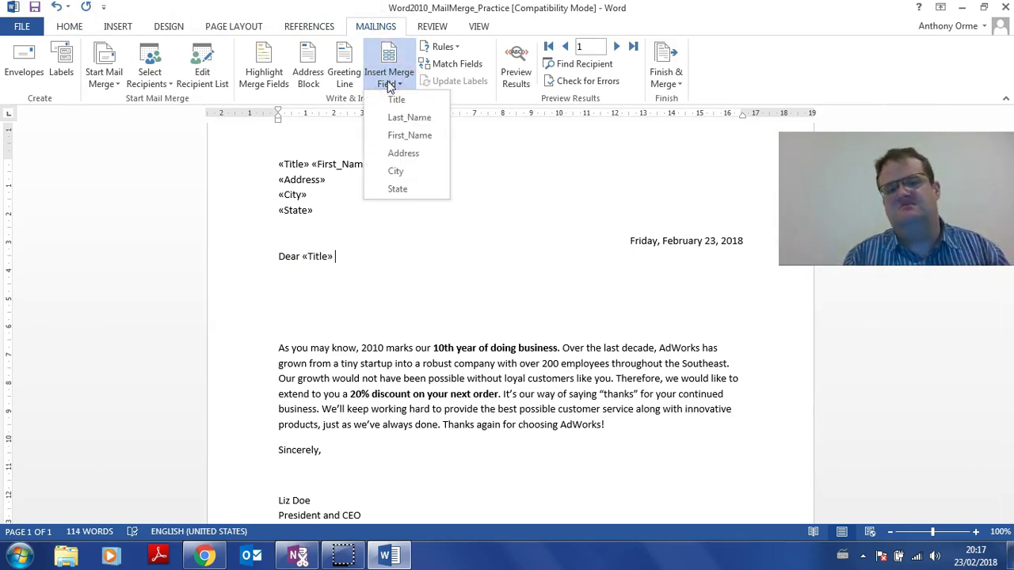
left_click(407, 135)
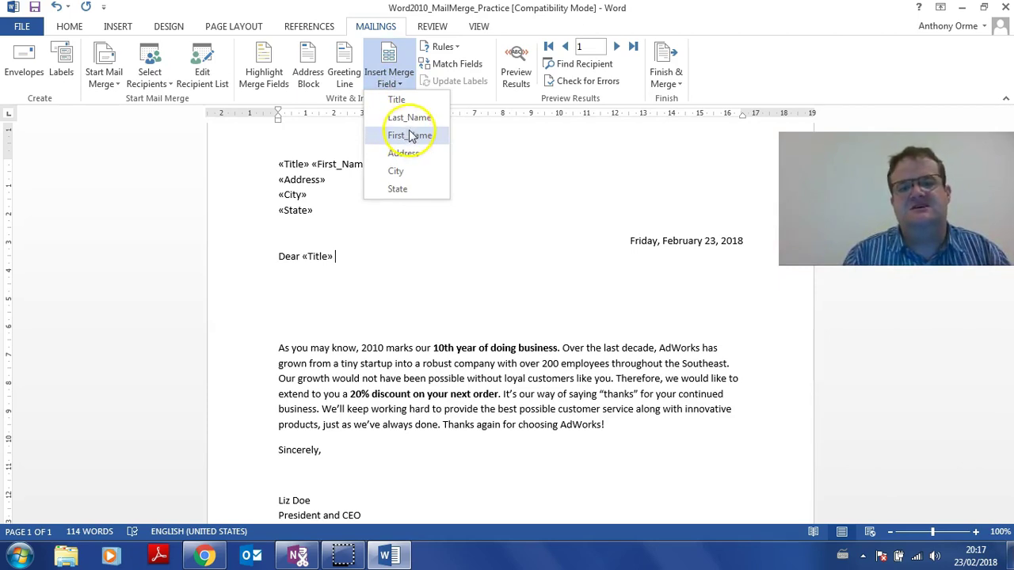
left_click(408, 118)
Add the subject line "RE: Discount on the Next Order" below the salutation, after a blank line, and make it bold.
key("Return")
key("Return")
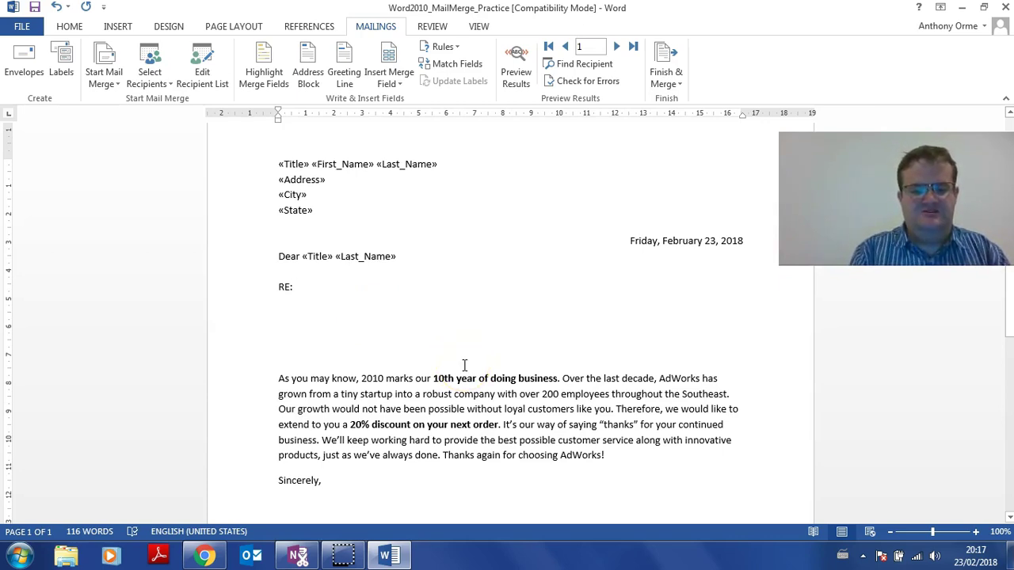
type("DIC")
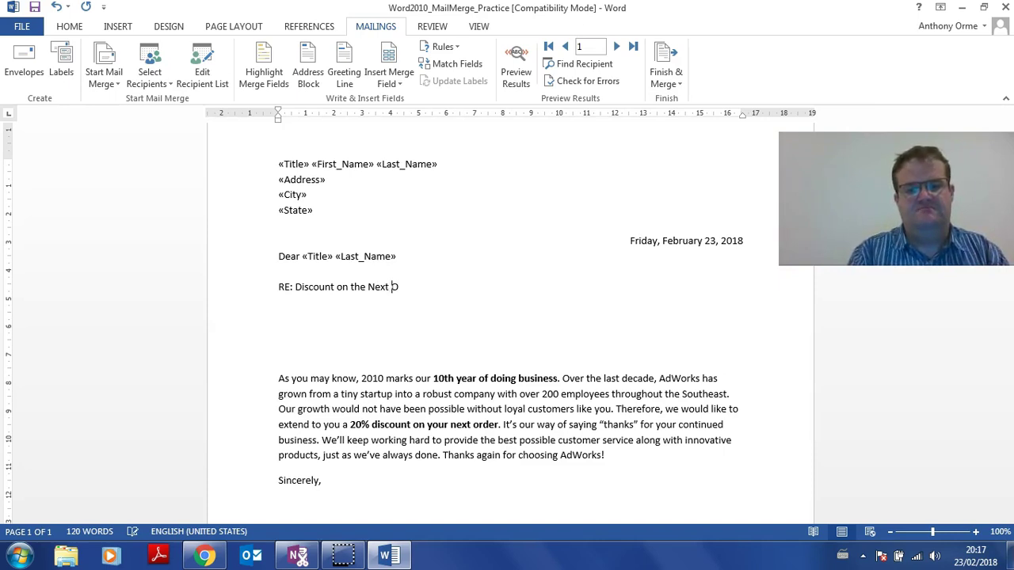
left_click(231, 295)
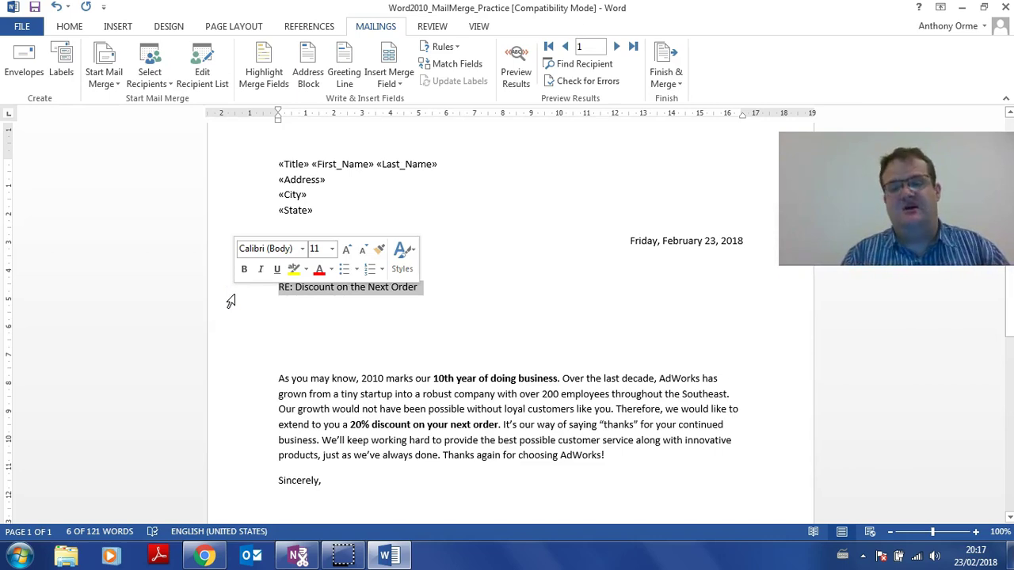
key("ctrl+b")
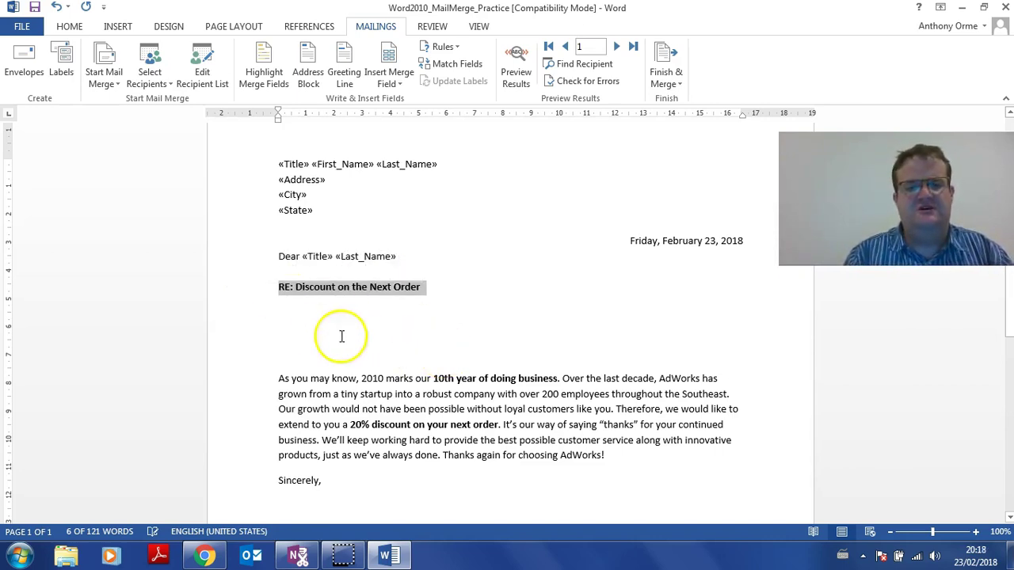
Remove the surplus empty lines between the subject line and the body text, leaving one blank line.
left_click(241, 323)
left_click_drag(227, 316, 236, 359)
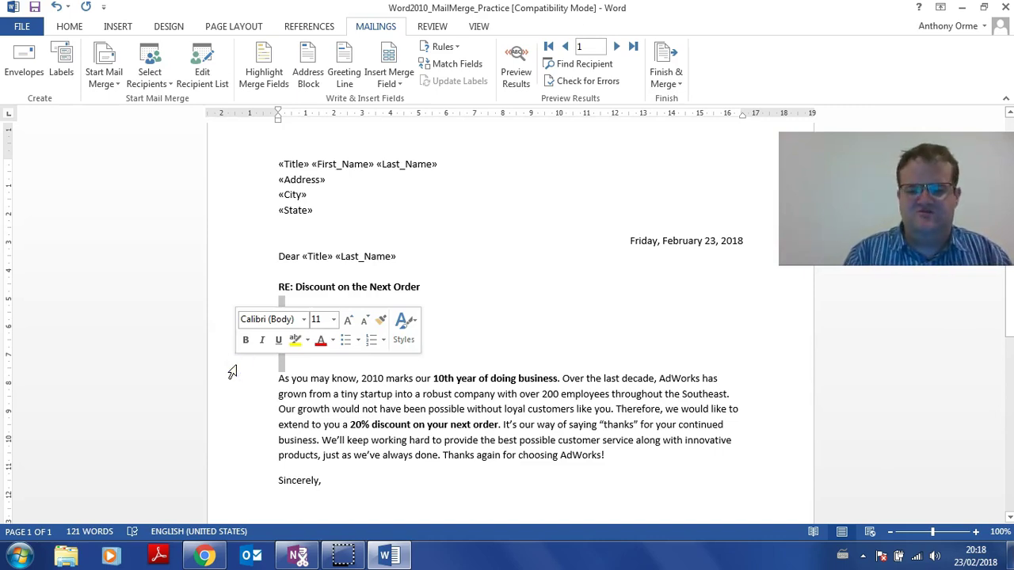
key("Delete")
key("Return")
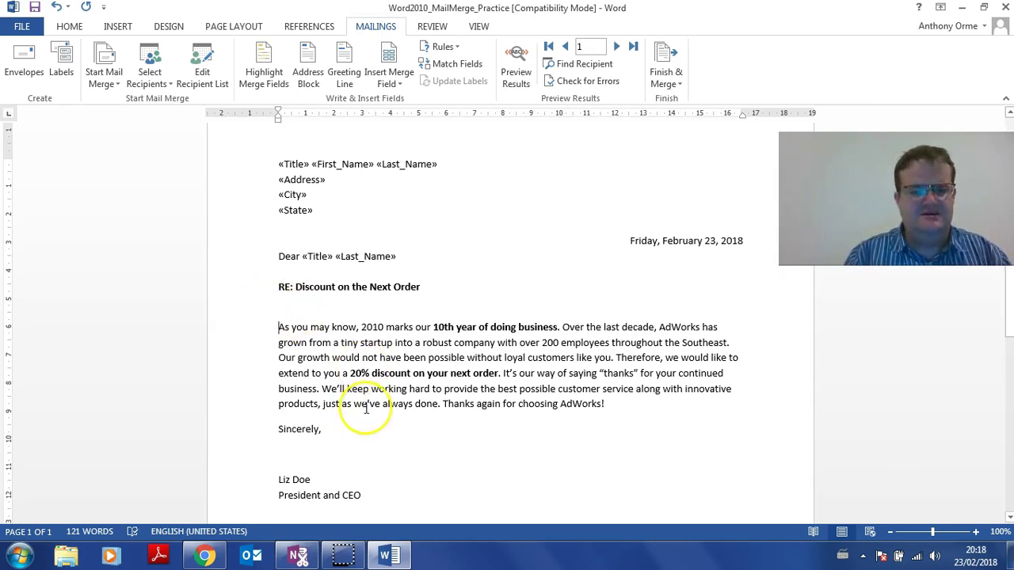
Change the letter's closing to "Your sincerely,".
scroll(366, 408, "down", 2)
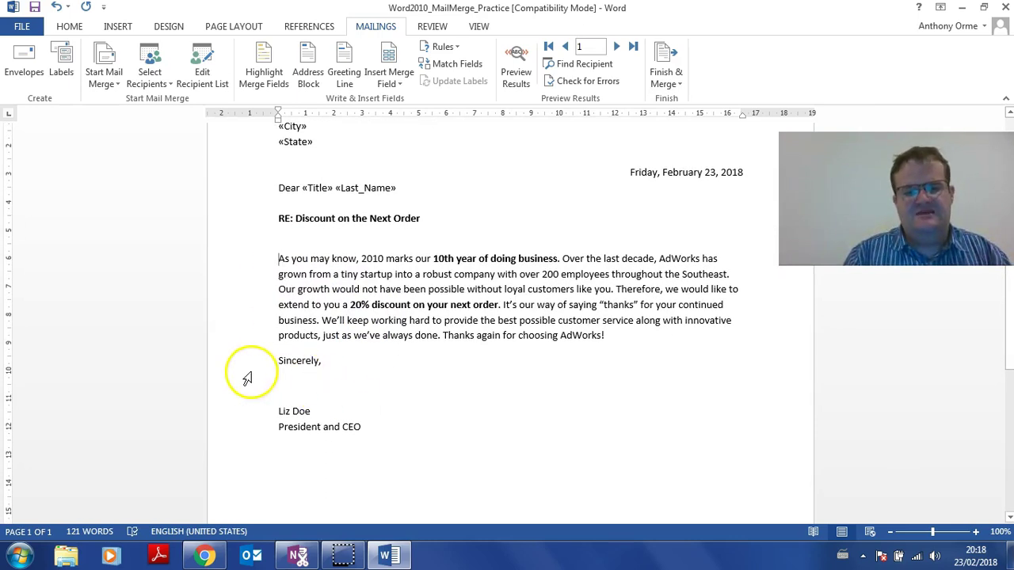
left_click(248, 363)
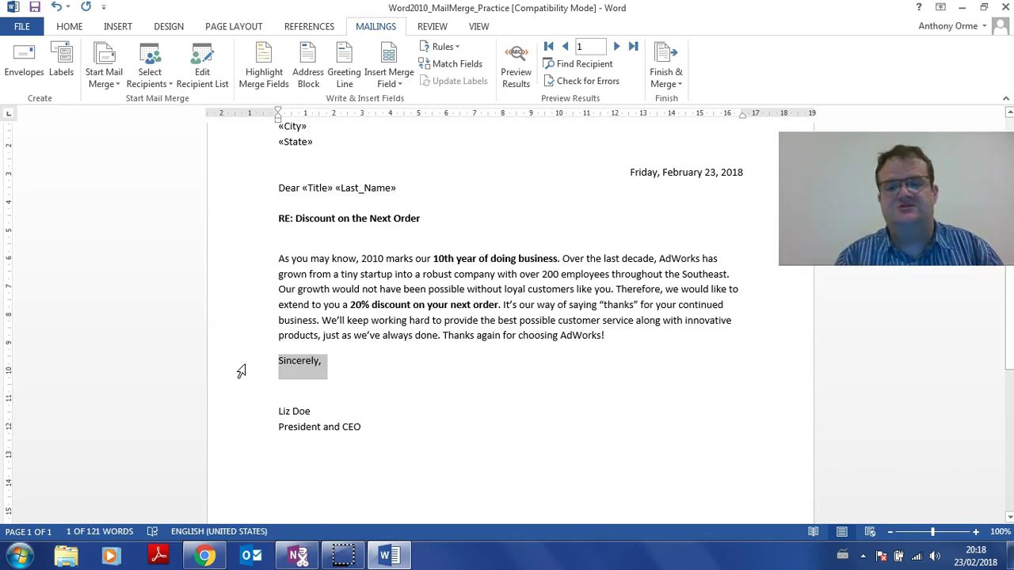
left_click(281, 362)
type("Your s")
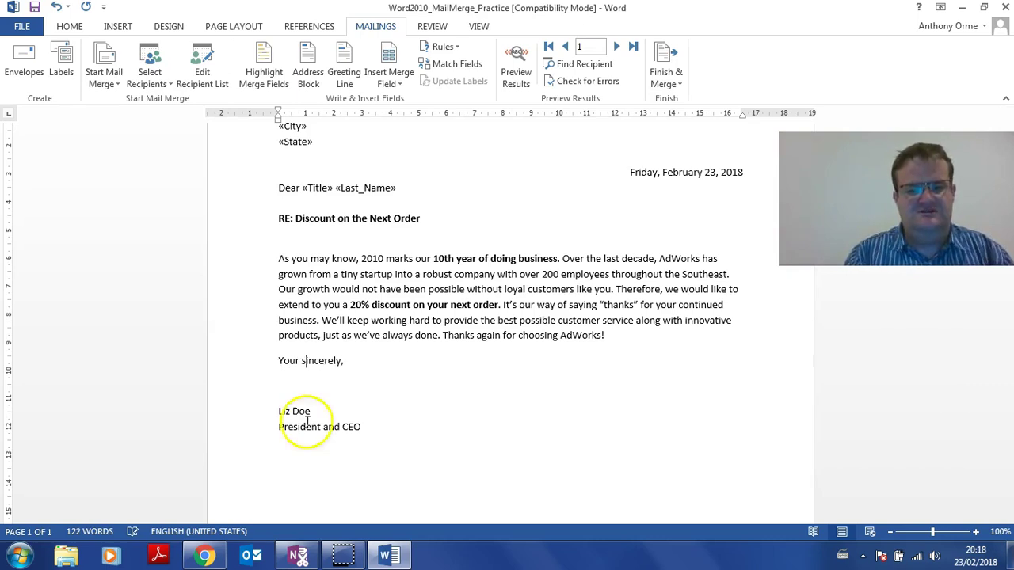
left_click_drag(248, 362, 250, 400)
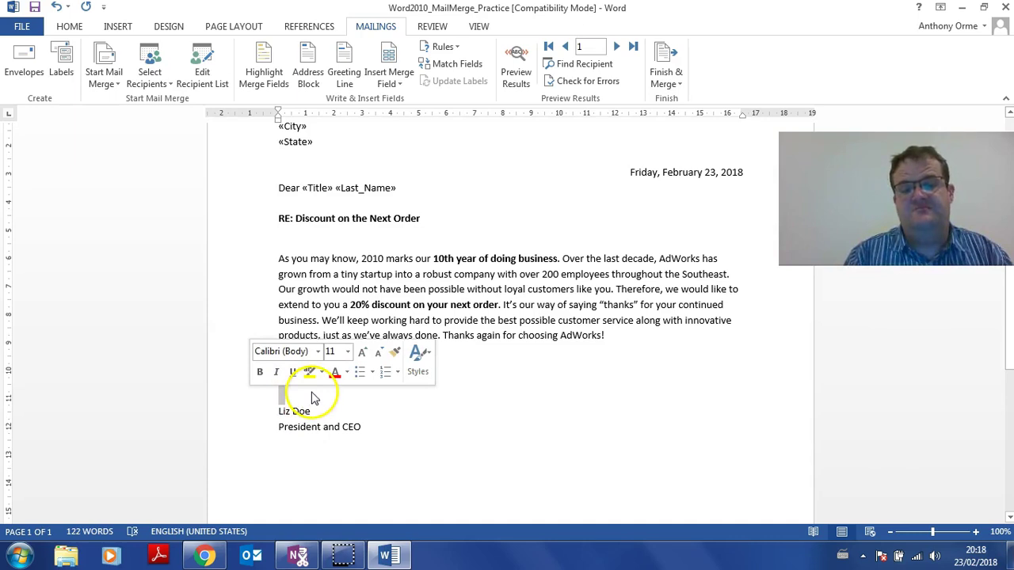
left_click(242, 418)
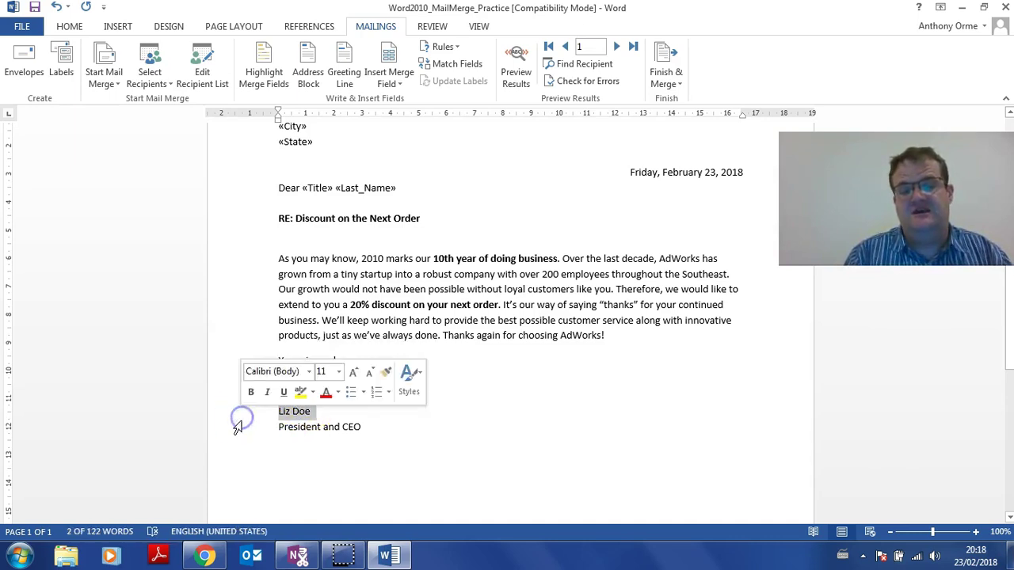
left_click(239, 429)
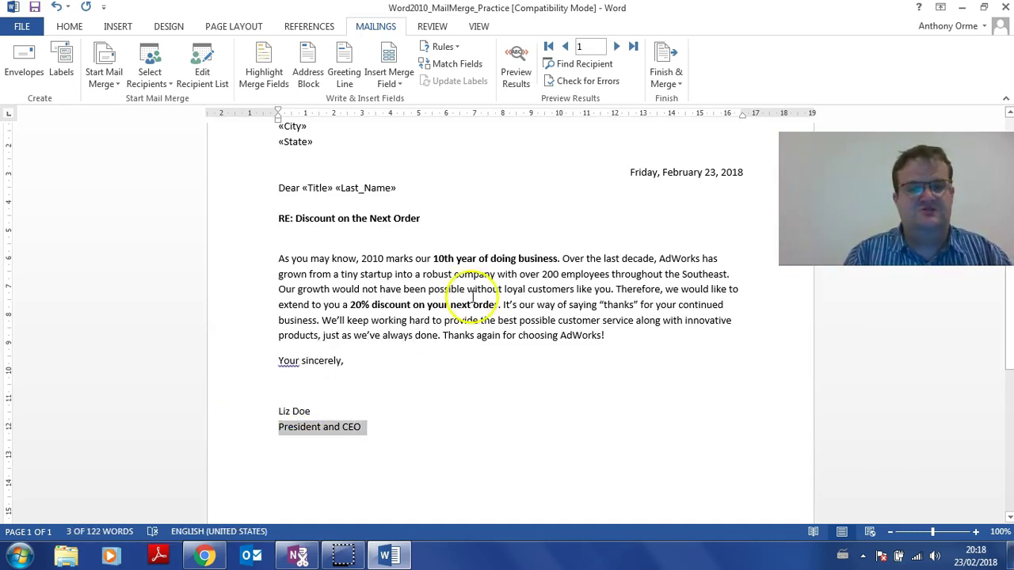
scroll(385, 220, "up", 2)
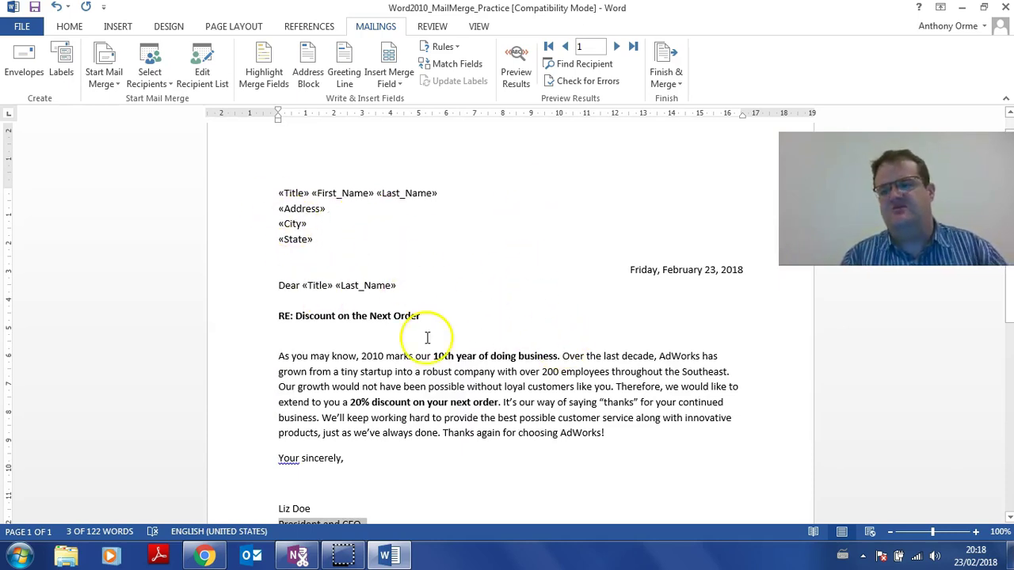
Set the whole letter's paragraph spacing to 0 pt after and its line spacing to Single.
key("ctrl+a")
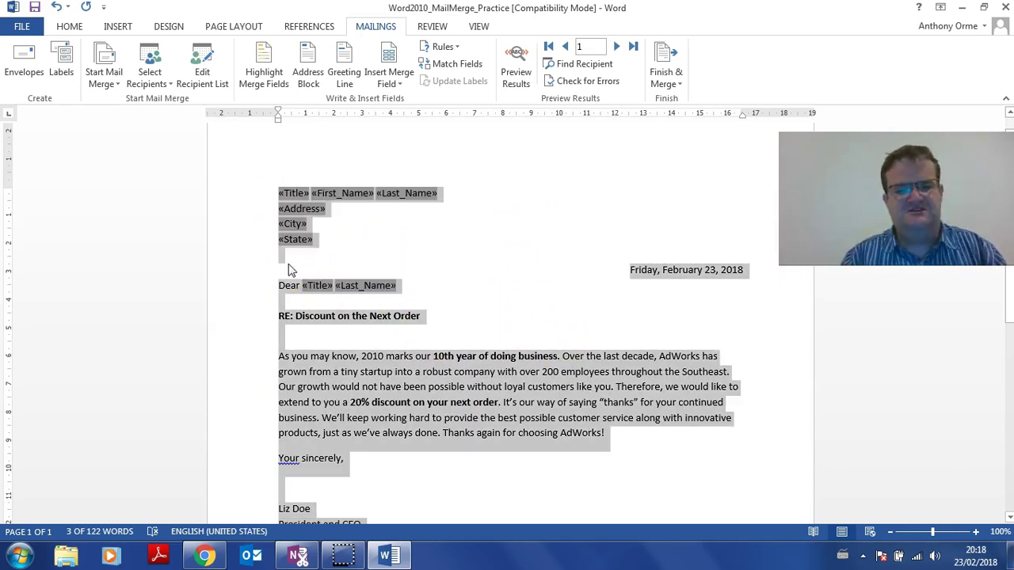
right_click(300, 212)
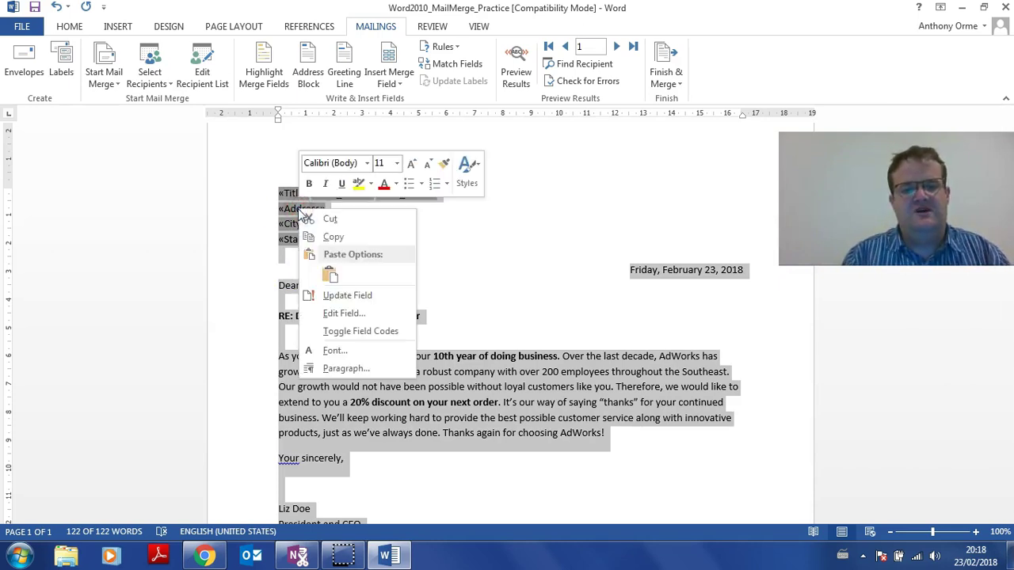
left_click(339, 369)
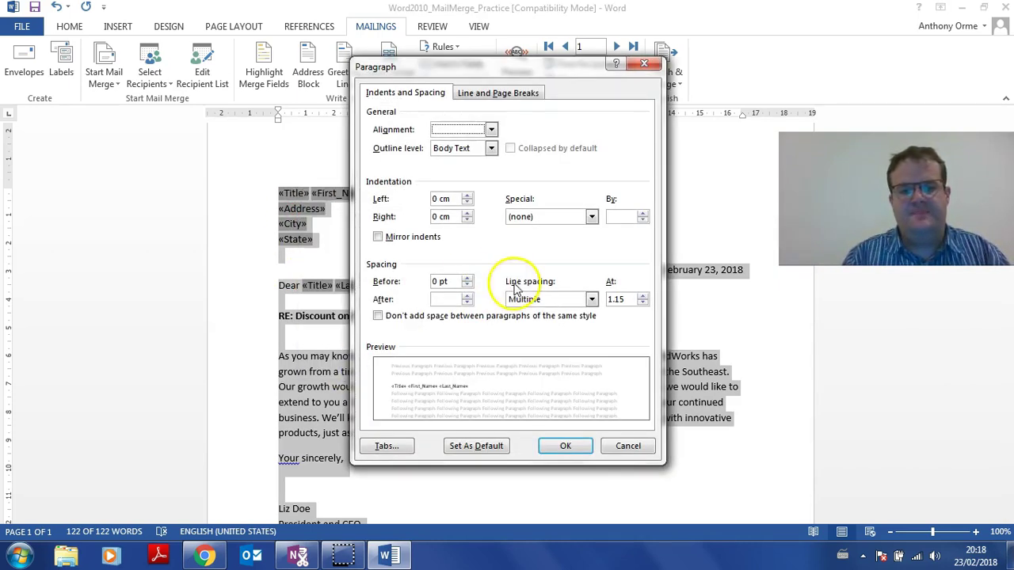
left_click(467, 302)
left_click(591, 298)
left_click(571, 313)
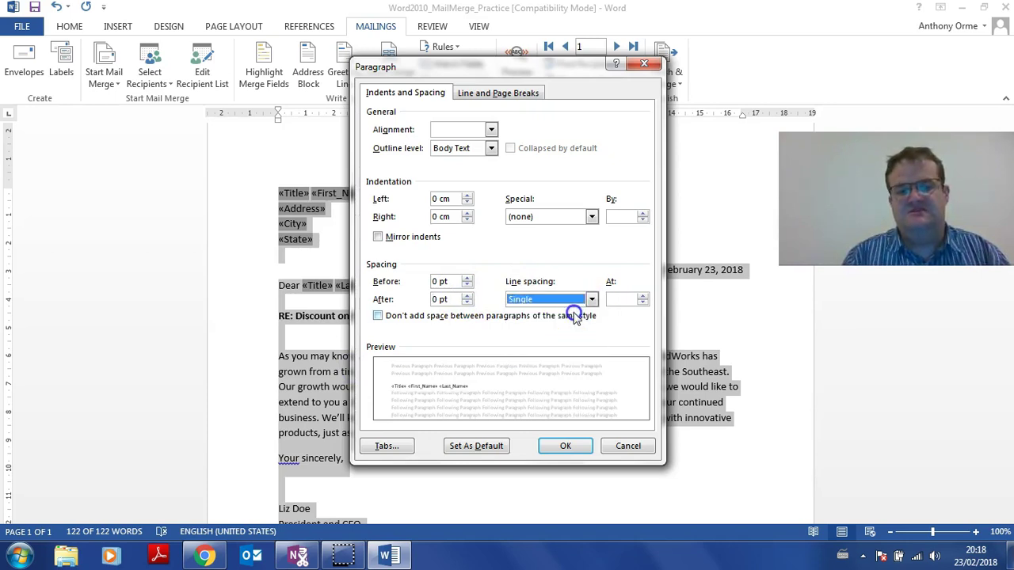
left_click(565, 446)
left_click(486, 329)
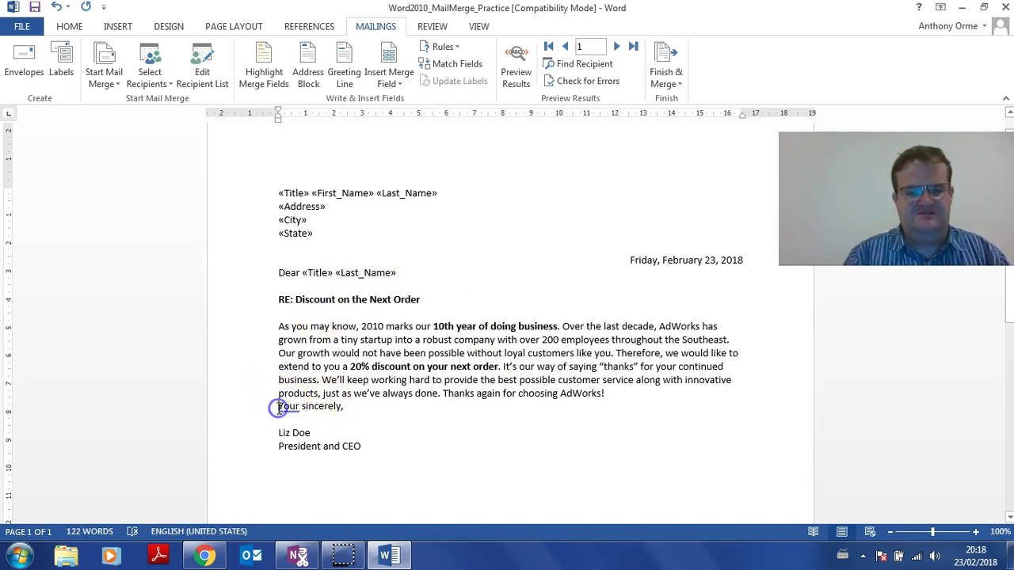
Insert a blank line above "Your sincerely," and three more blank lines between the closing and the sender's name.
left_click(278, 407)
key("Return")
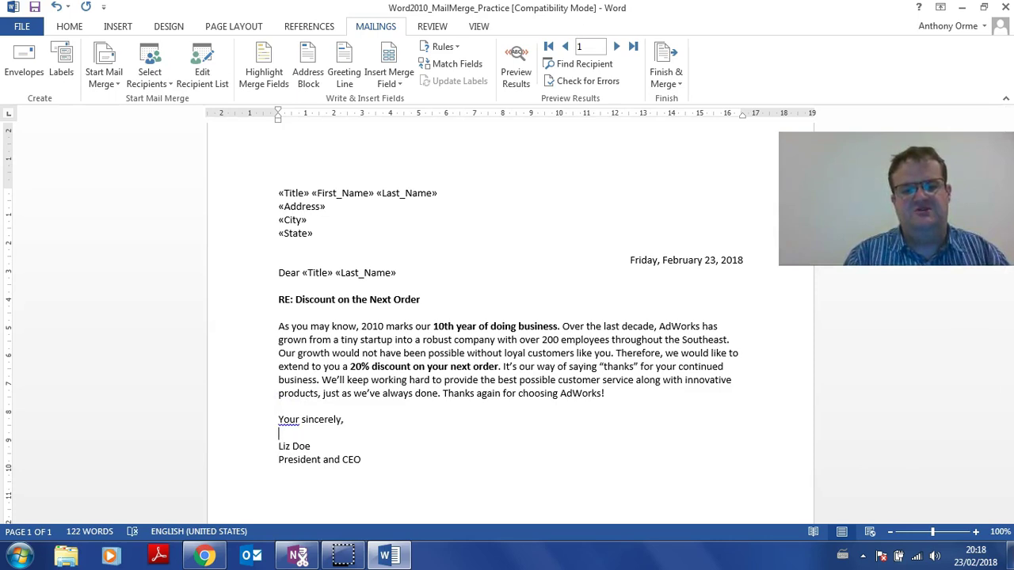
key("Return")
key("Return")
key("Return")
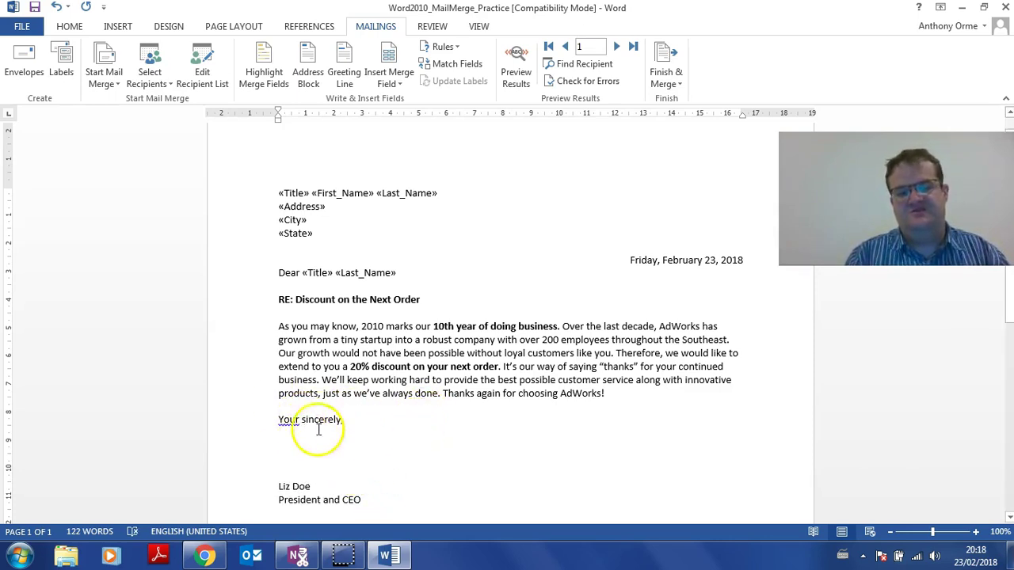
Increase the font size of "Your" in the letter's closing to 12.
right_click(285, 421)
key("Escape")
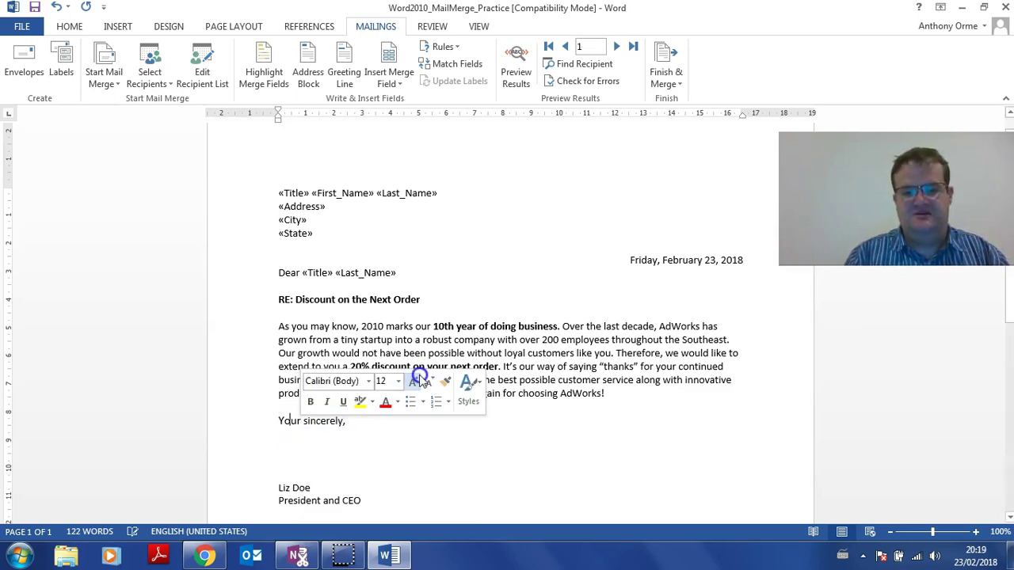
left_click(396, 392)
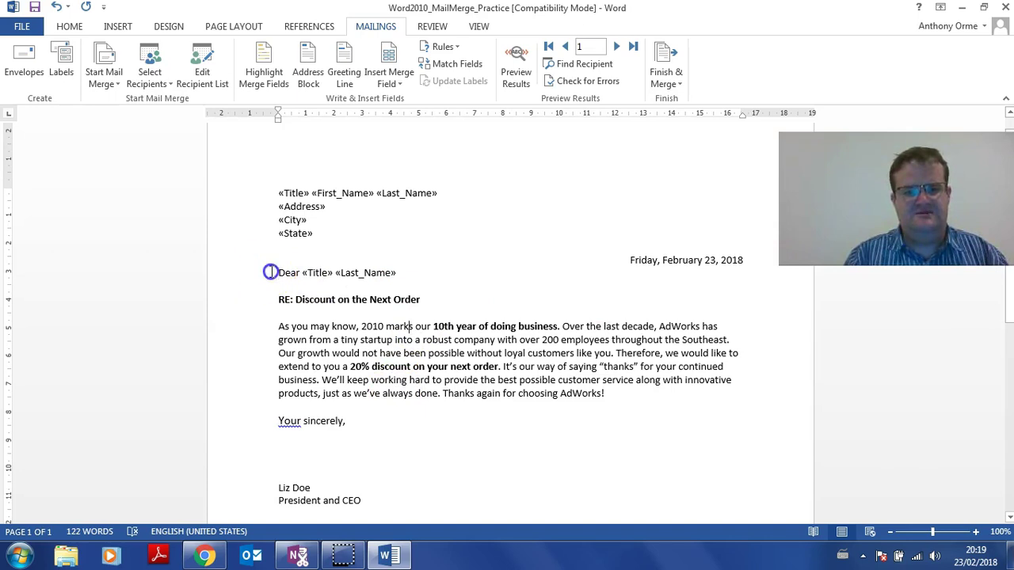
Add one blank line above the salutation and another above the date line.
key("Return")
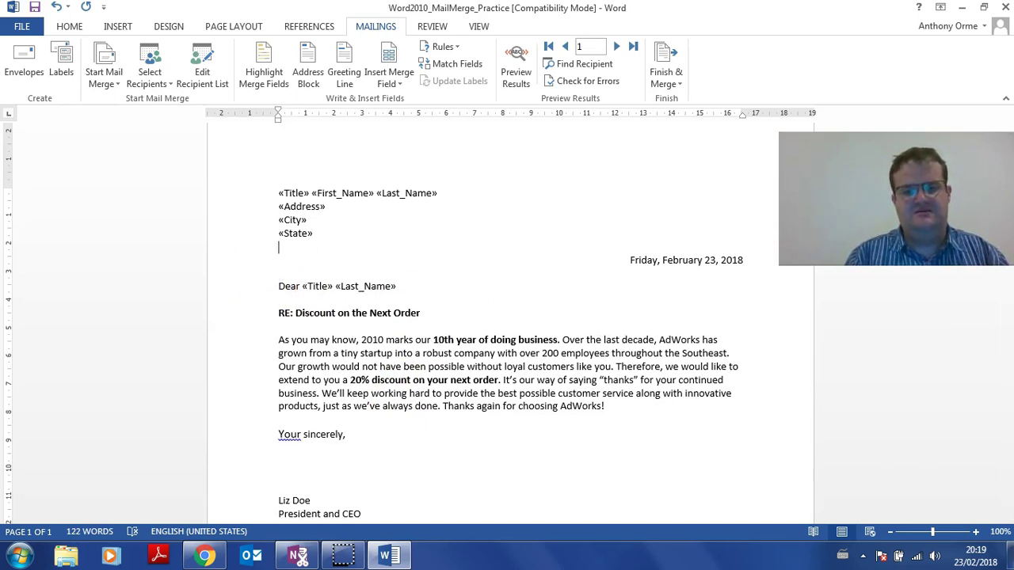
key("Return")
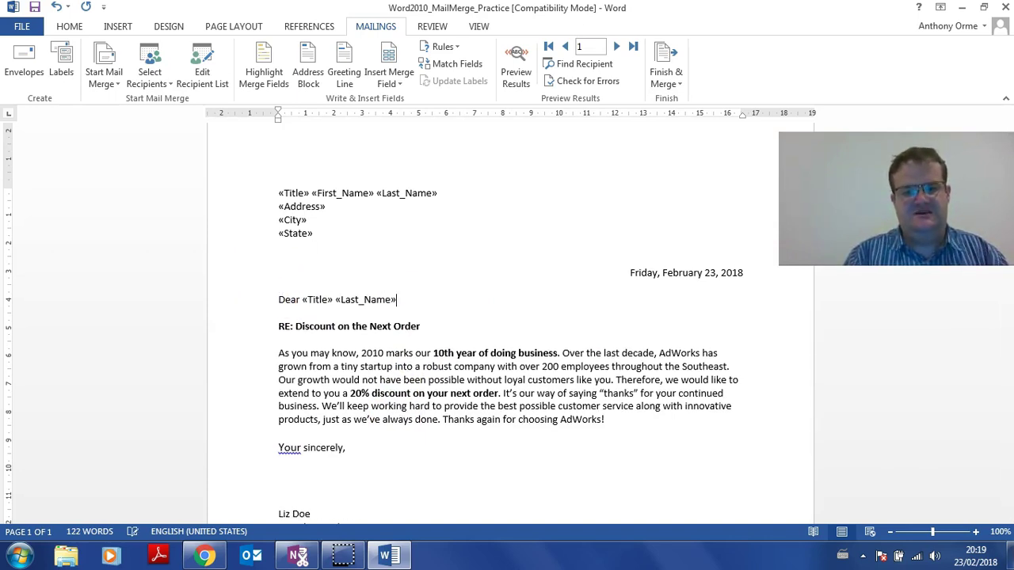
Check the overall page layout of the letter in the print preview, and return to the document.
scroll(507, 317, "down", 3)
scroll(507, 317, "up", 5)
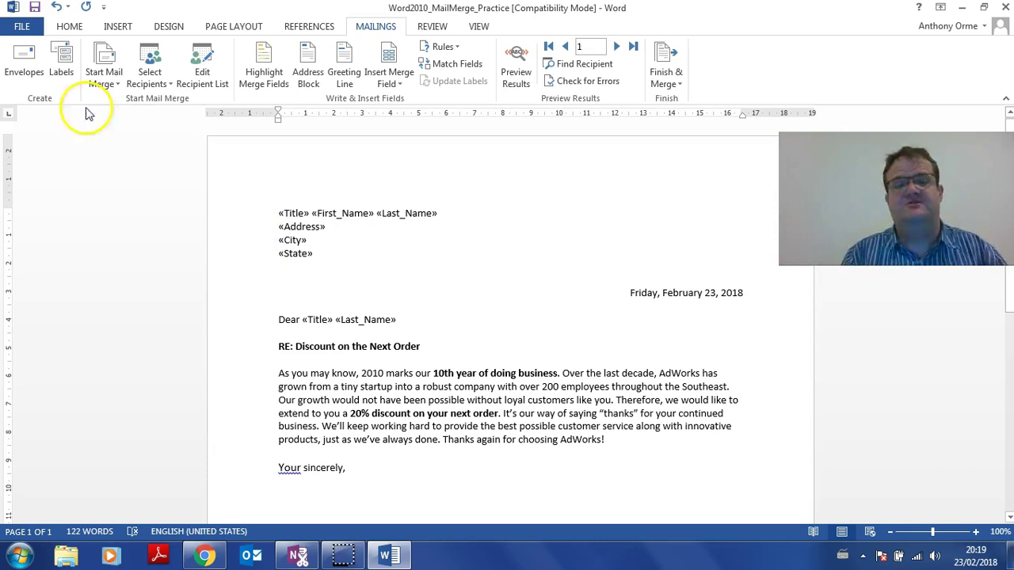
left_click(22, 27)
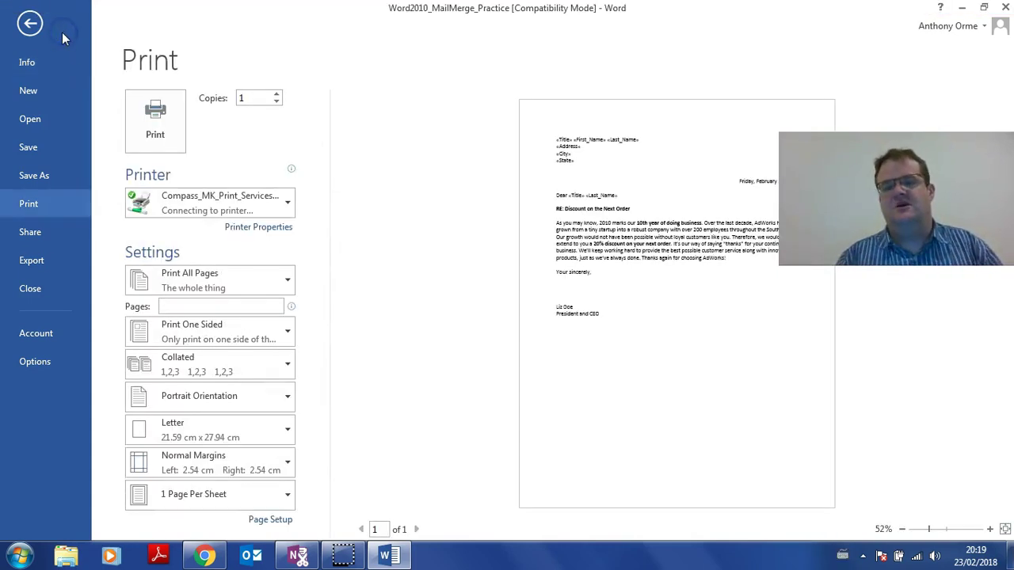
left_click(30, 23)
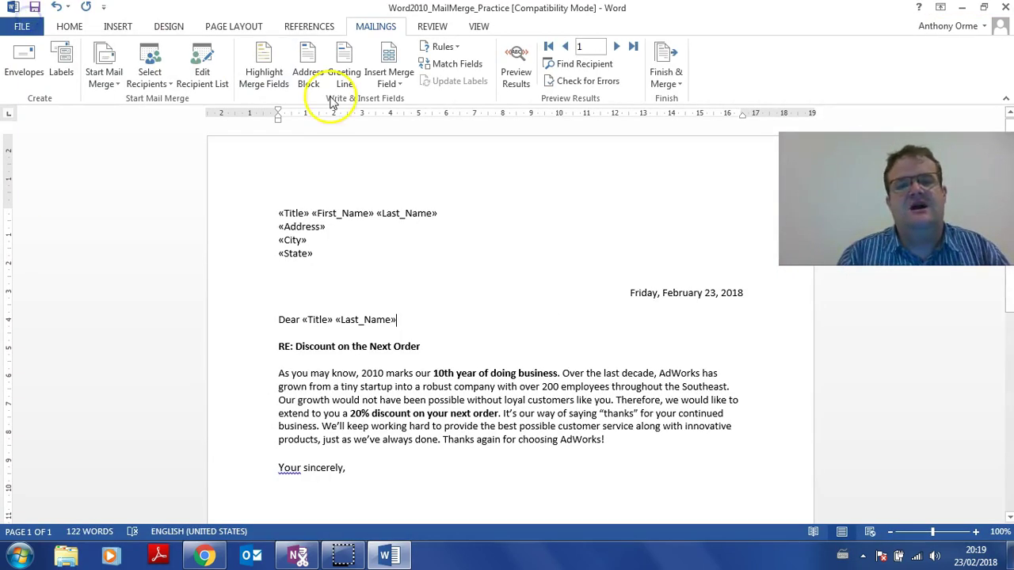
Preview the merge results and go through the recipients' letters one by one up to record 8.
left_click(517, 57)
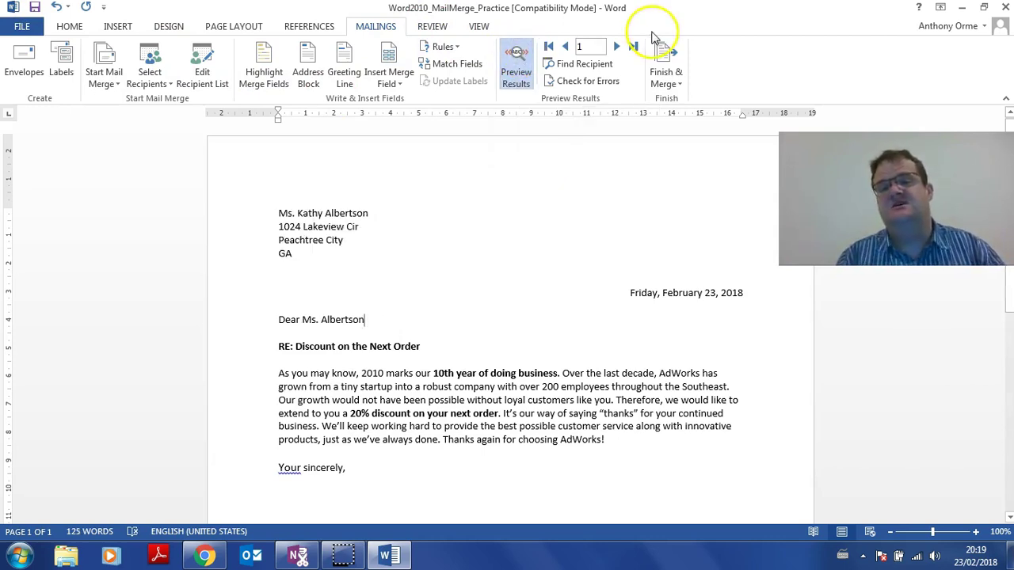
left_click(617, 47)
left_click(617, 47)
left_click(616, 48)
left_click(617, 47)
left_click(617, 48)
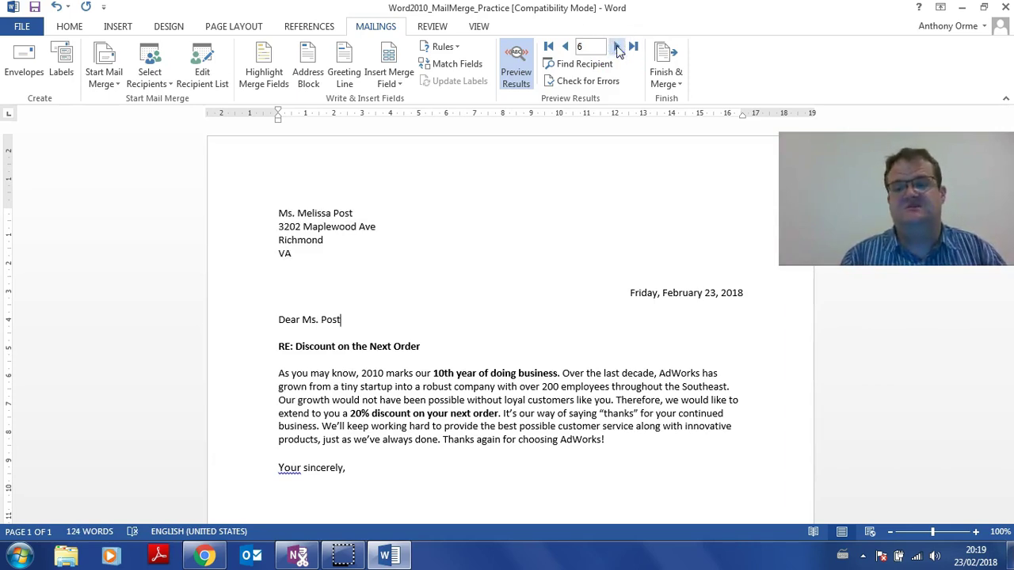
left_click(617, 47)
left_click(617, 48)
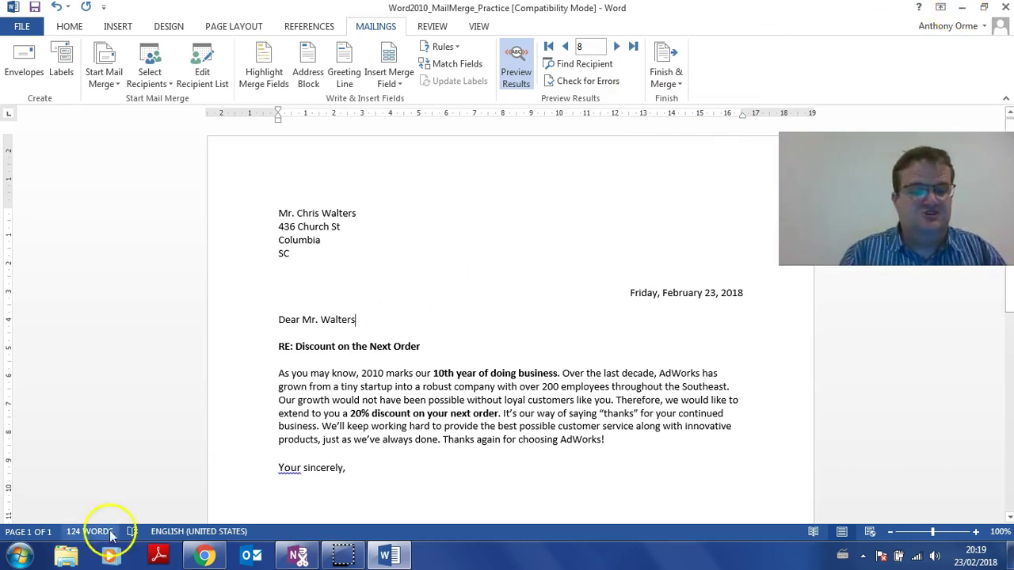
Switch to Windows Explorer and browse the Seagate Backup Plus Drive (D:) to Curriculum, Secondary, Key Stage 3, Year 8.
left_click(77, 556)
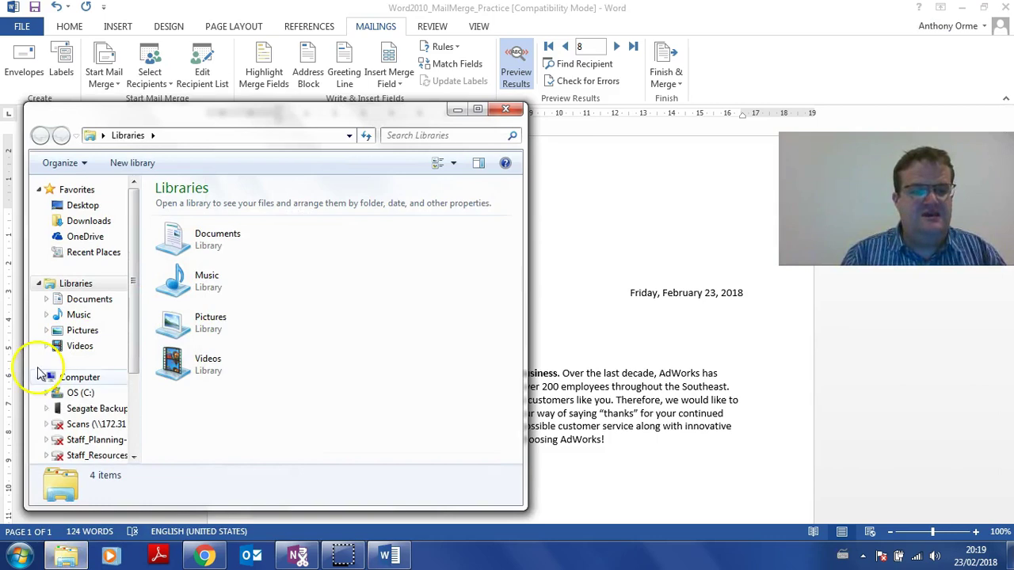
left_click(94, 409)
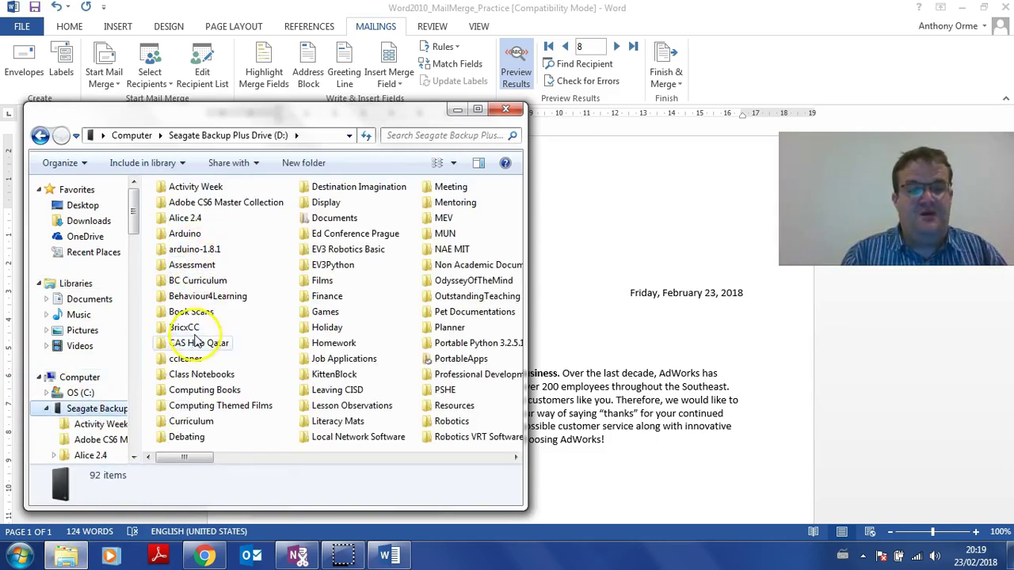
double_click(191, 420)
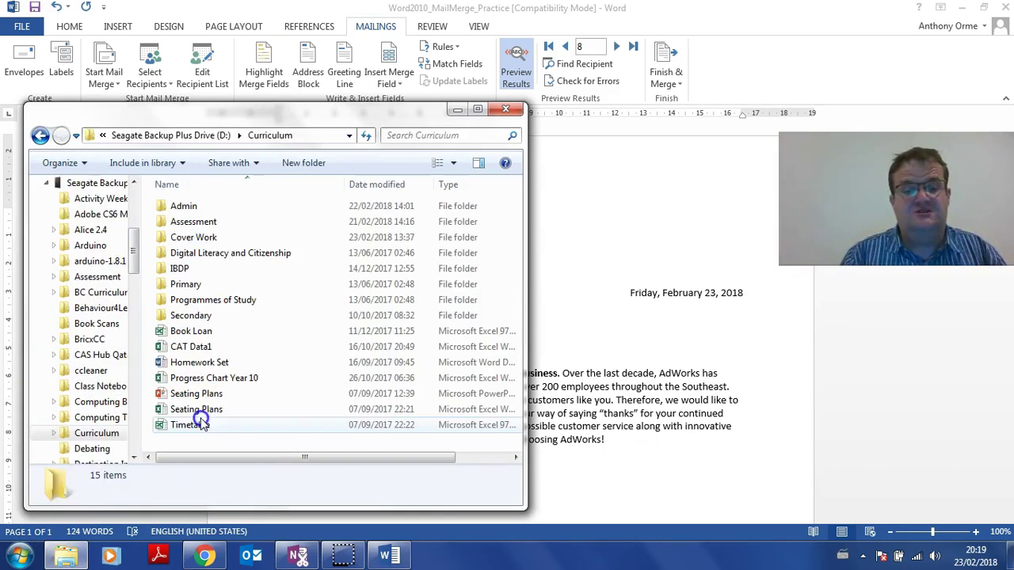
double_click(190, 315)
double_click(194, 206)
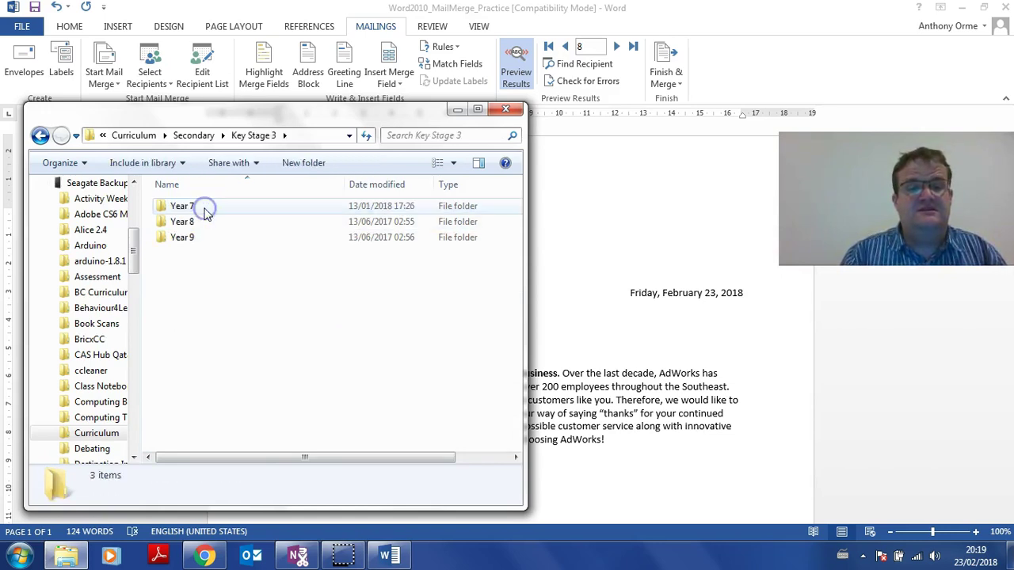
double_click(197, 237)
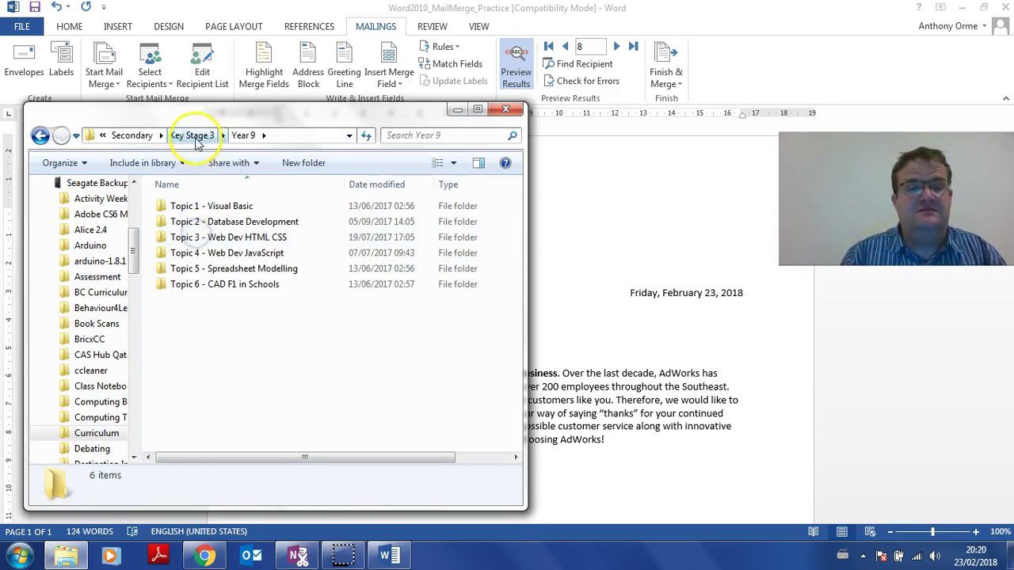
left_click(199, 136)
double_click(181, 223)
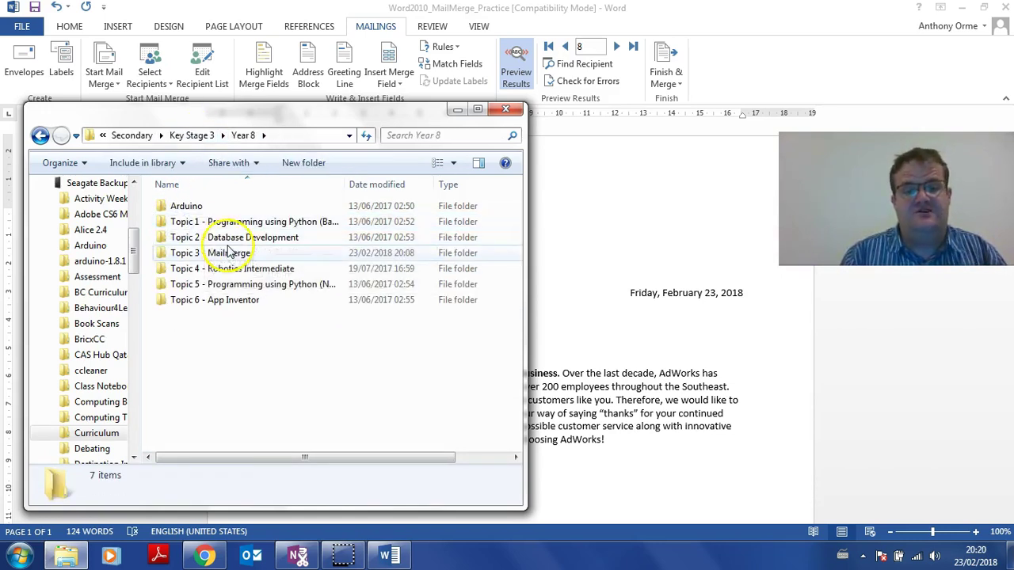
Minimise the letter's window to get to the desktop holding the practice letter and the recipient workbook.
left_click(968, 8)
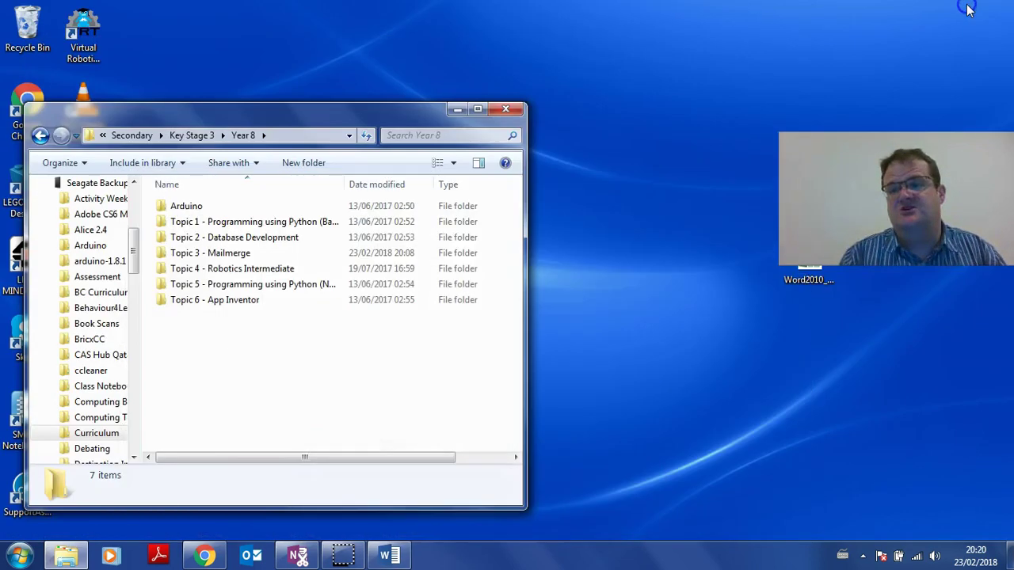
left_click(808, 184)
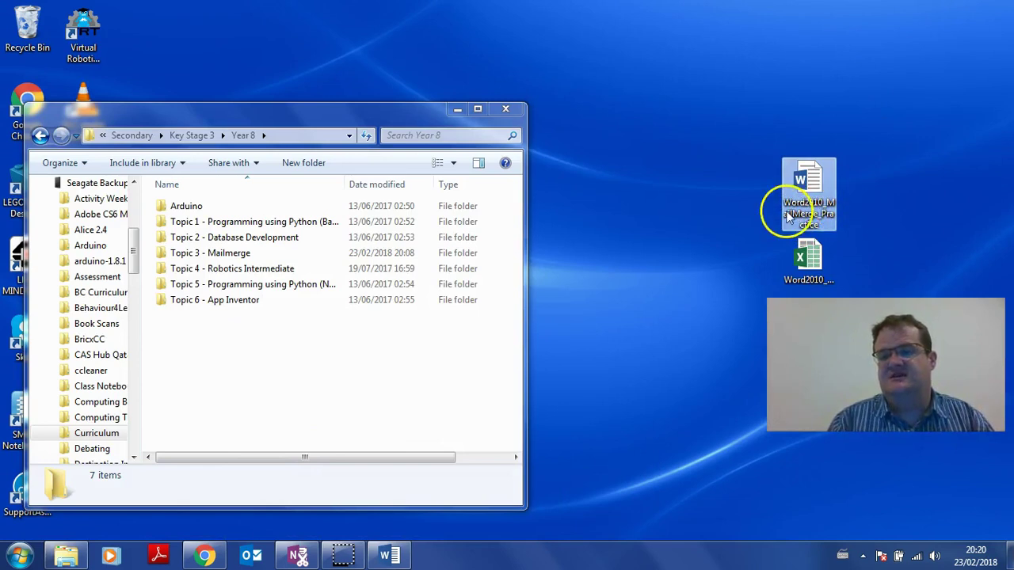
left_click(816, 255)
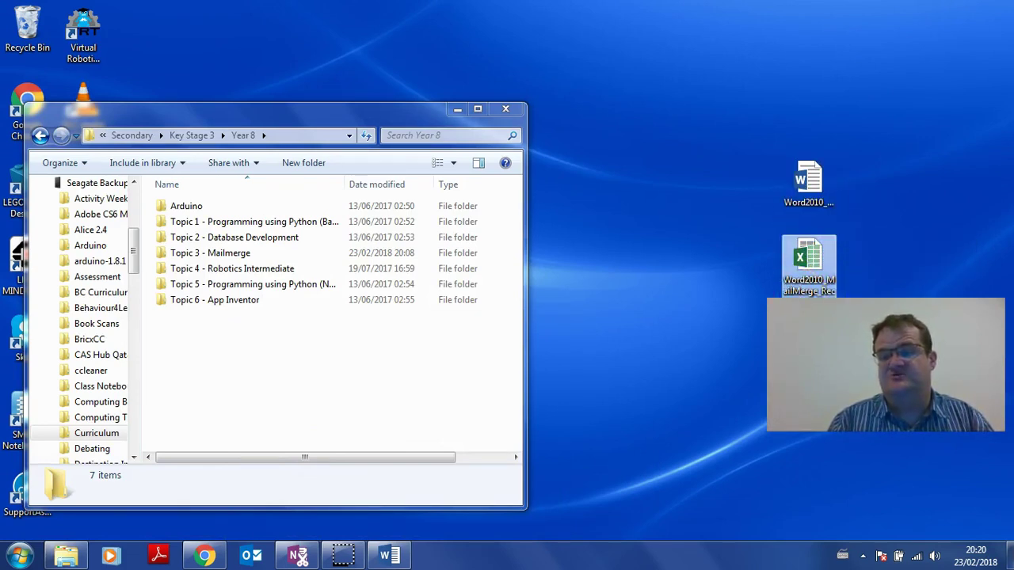
Copy the ProjectManagers and S16MAIL files from the "Topic 3 - Mailmerge" folder to the desktop.
double_click(228, 253)
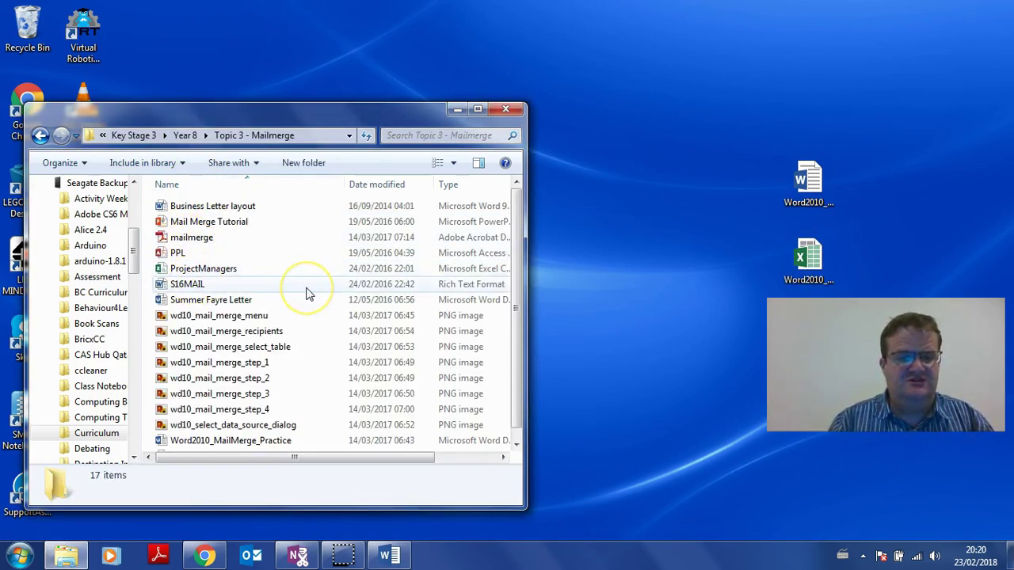
left_click(228, 269)
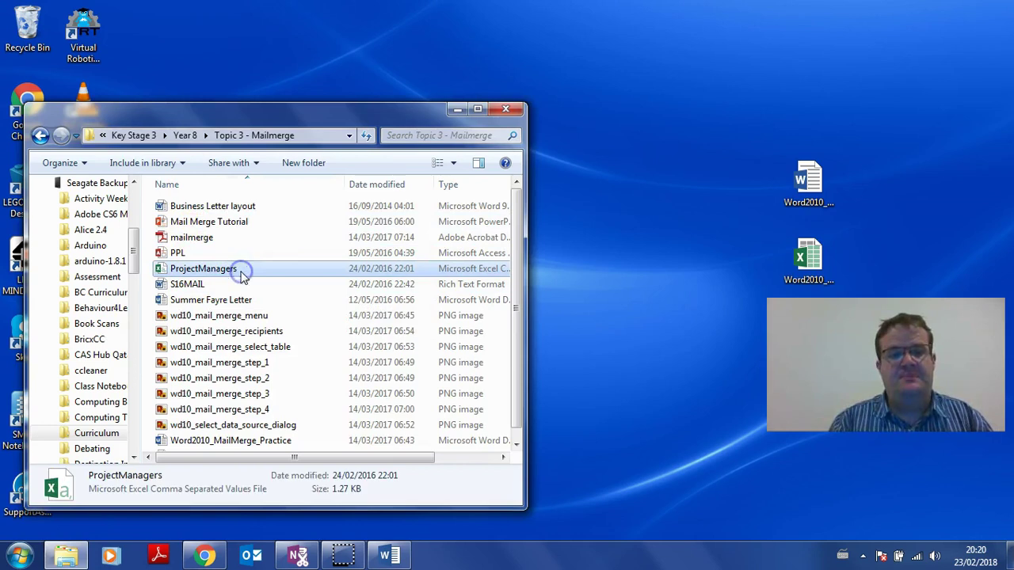
left_click(205, 285, "ctrl")
left_click_drag(205, 287, 586, 119)
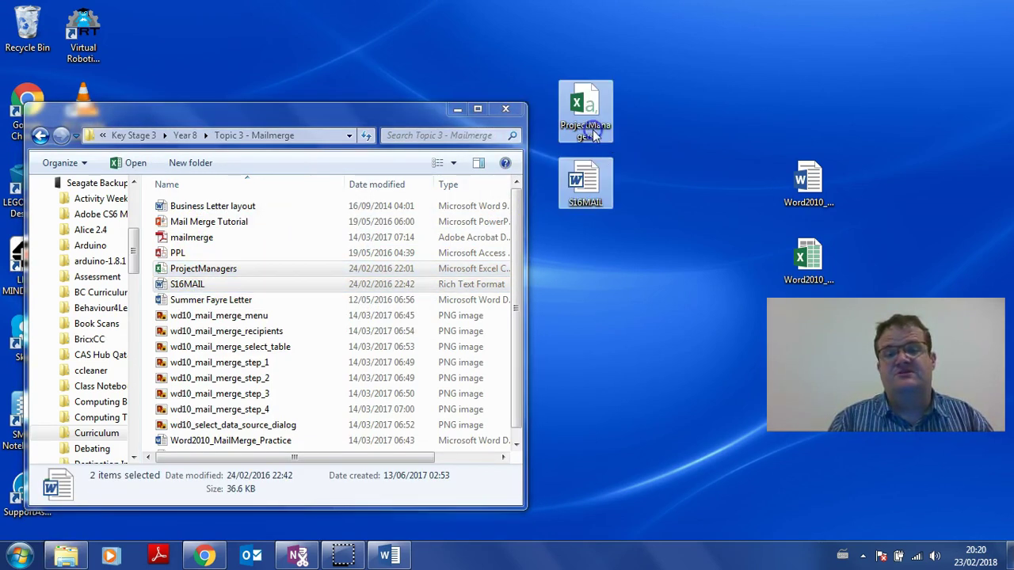
left_click(586, 164)
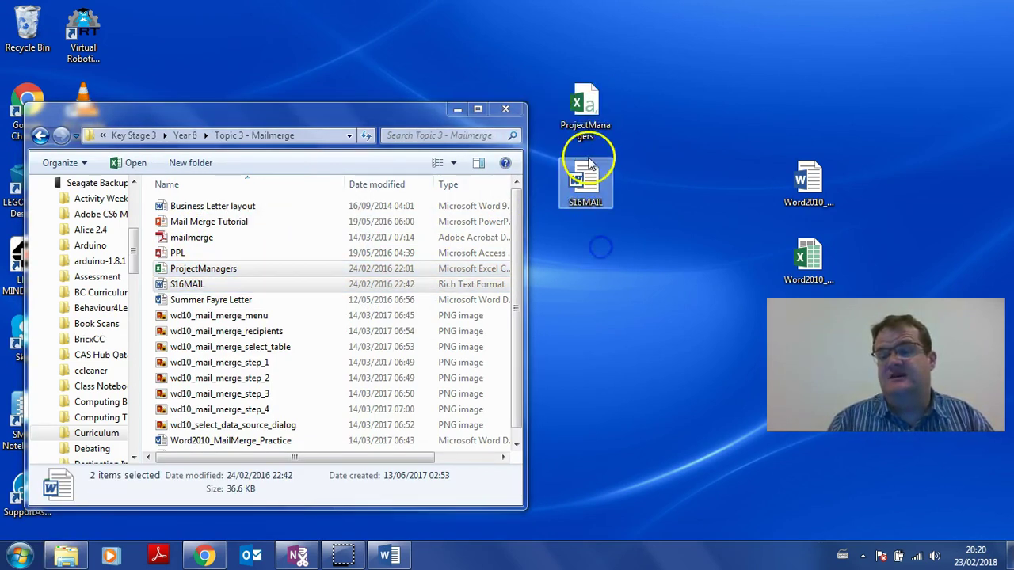
left_click_drag(586, 164, 580, 212)
left_click(618, 210)
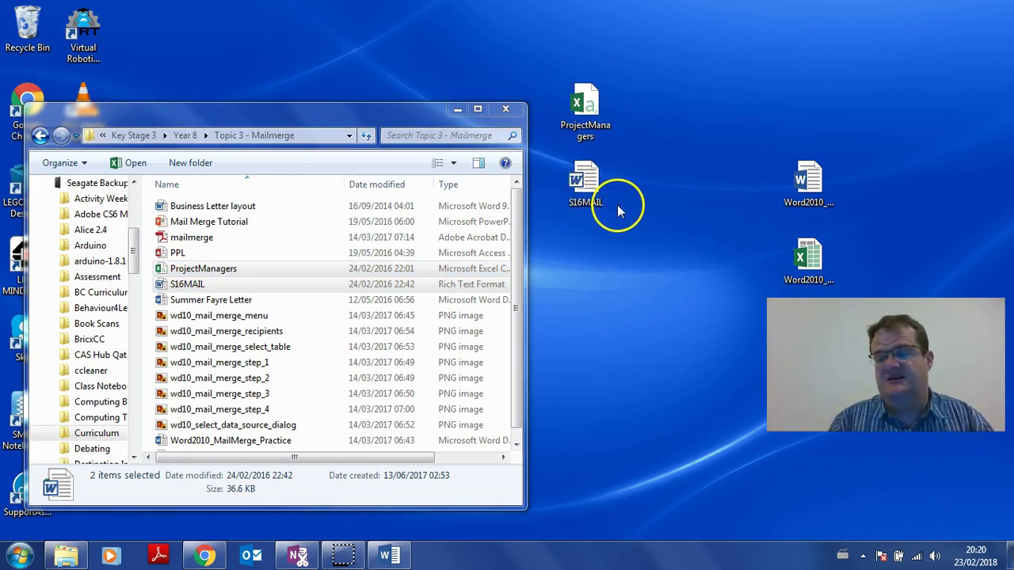
left_click(586, 101)
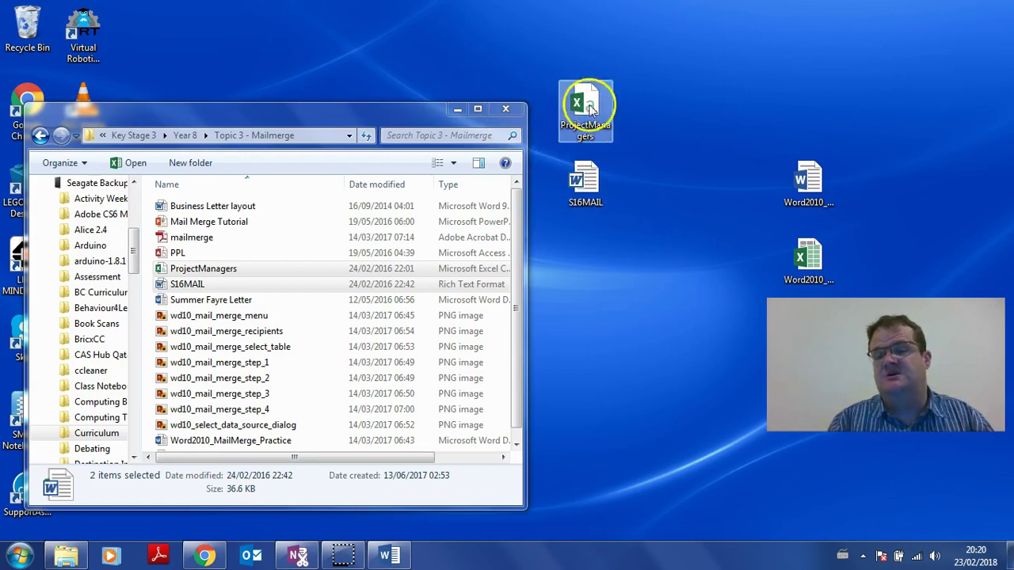